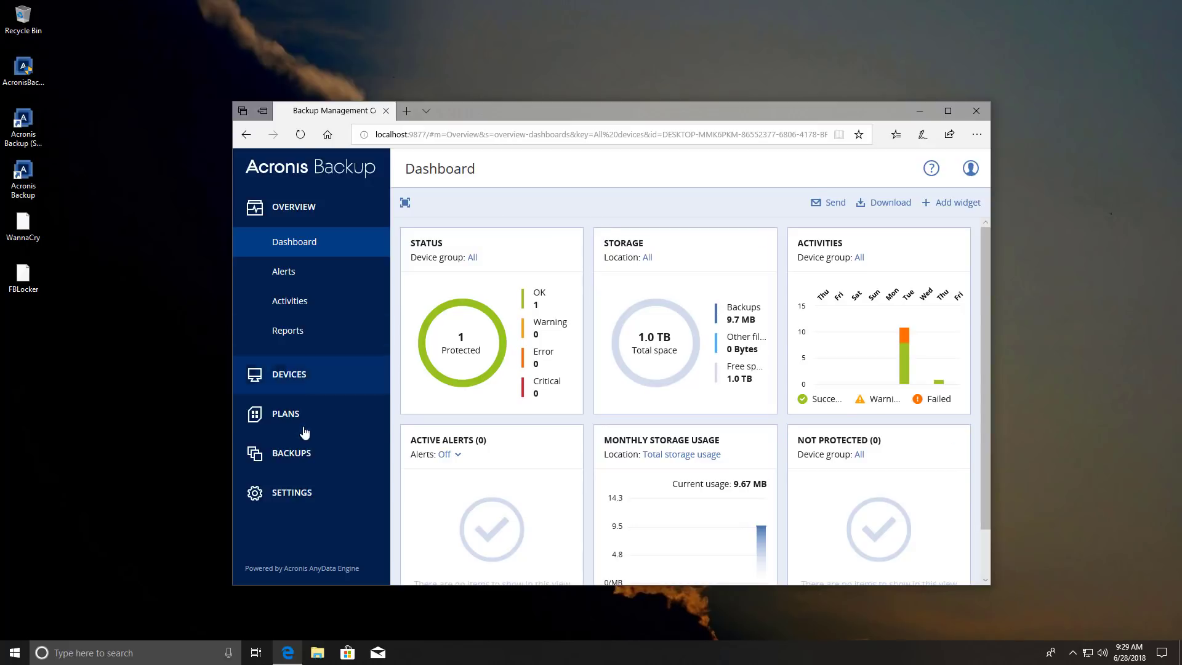
Go to the All devices page to see DESKTOP-MMK6PKM with OK status.
left_click(298, 376)
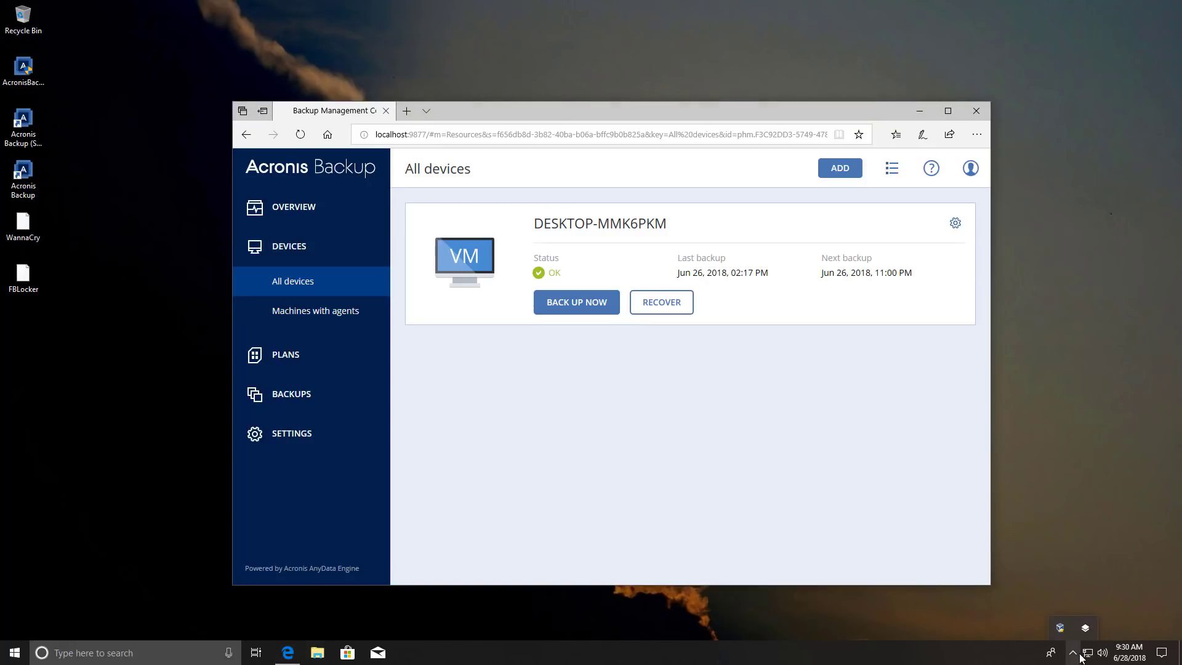
left_click(1073, 653)
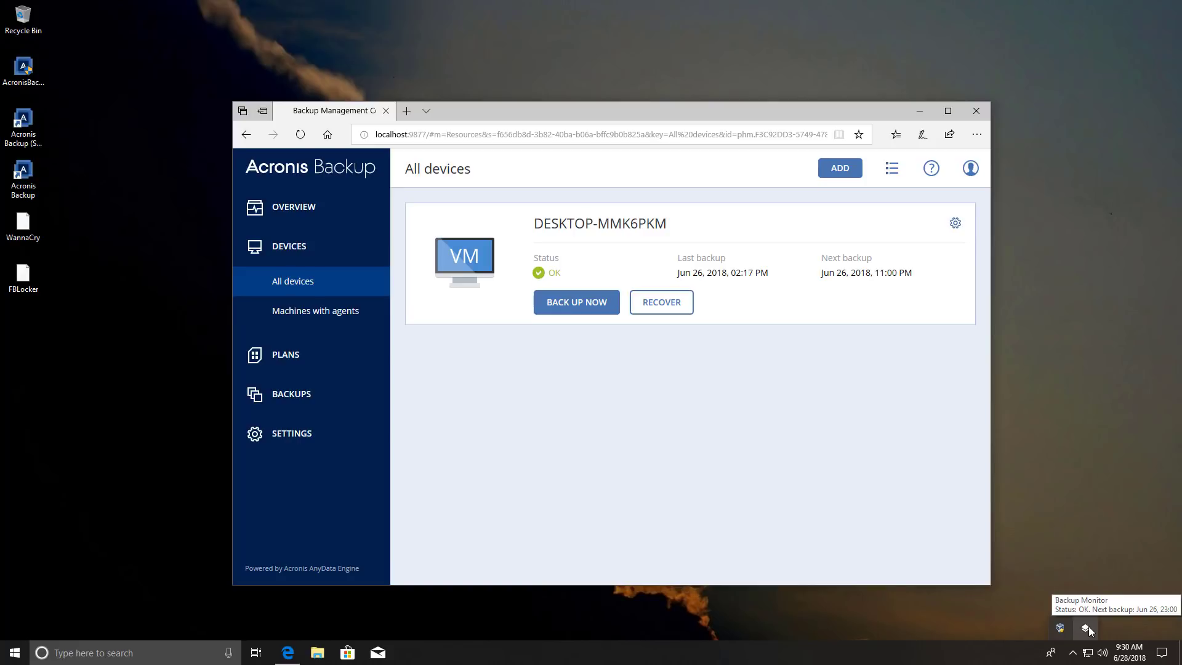
left_click(1089, 626)
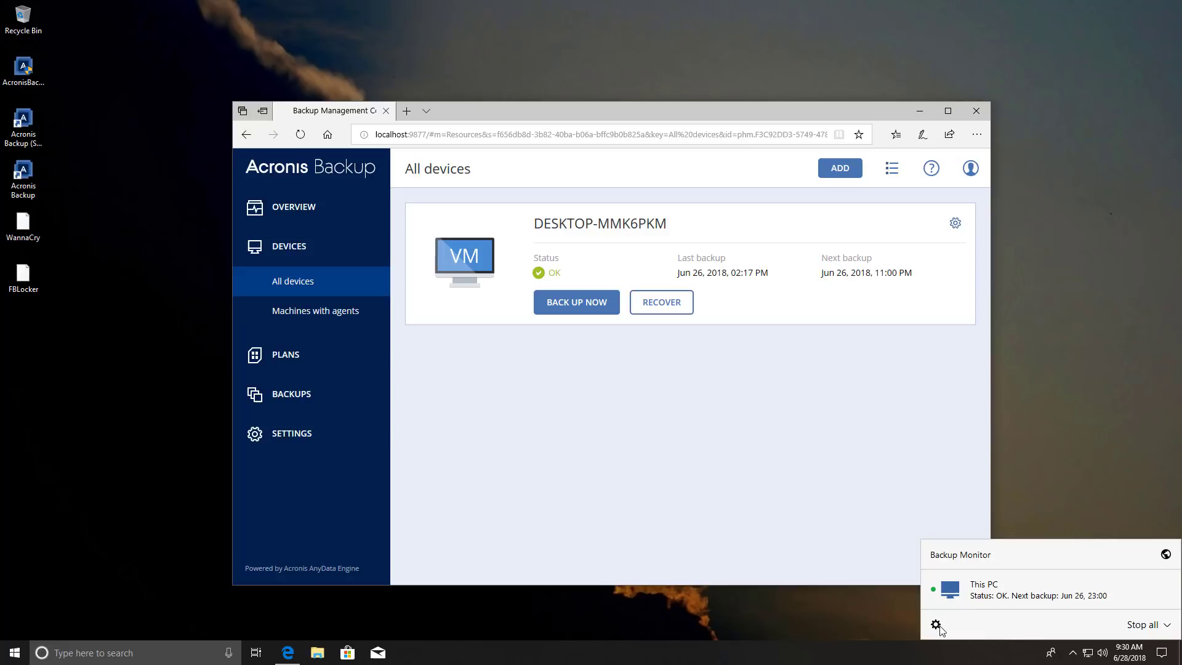
left_click(761, 415)
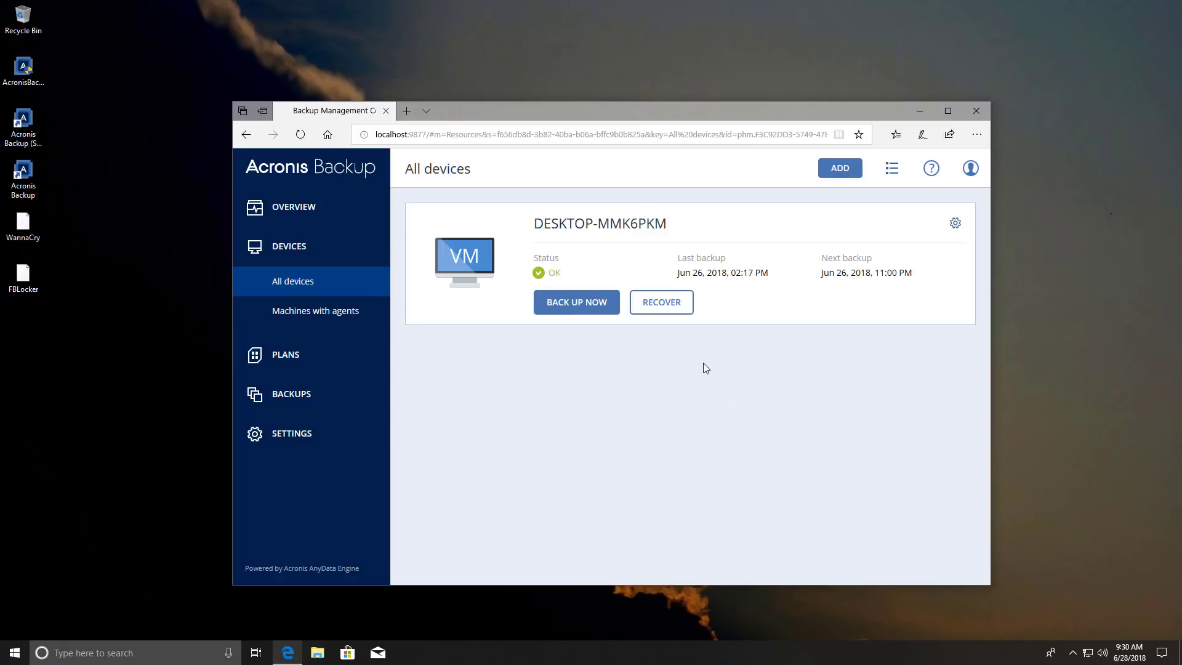
Box-select the WannaCry and FBLocker sample icons on the desktop together.
left_click_drag(67, 208, 25, 290)
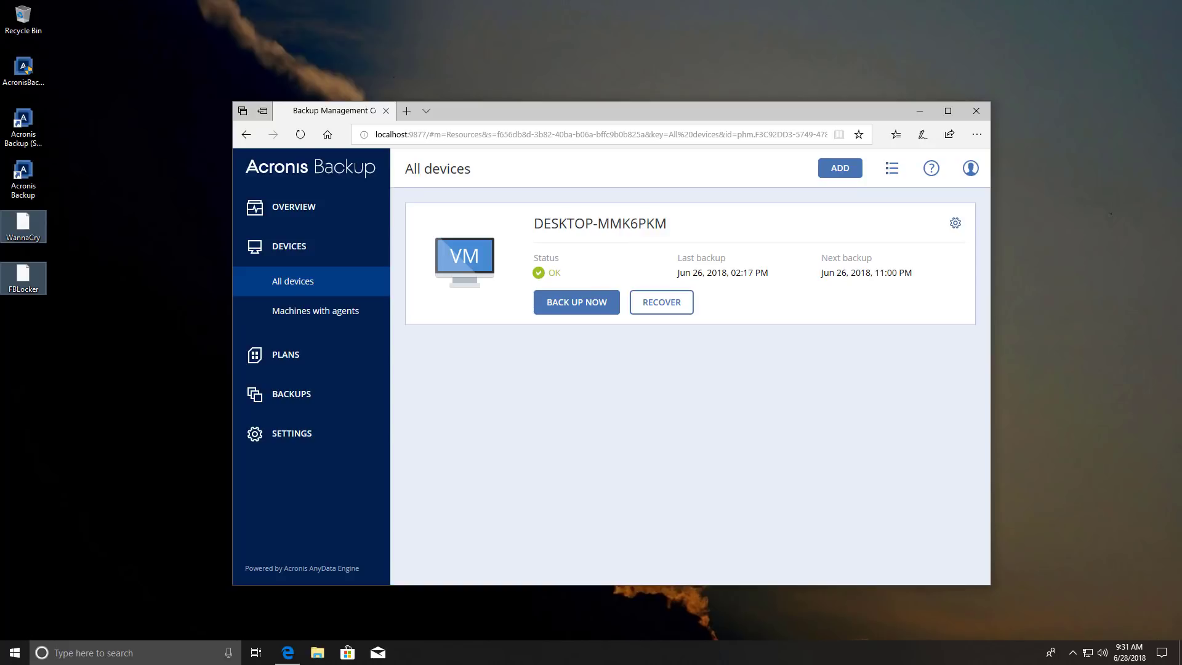
Check the ten Test system images in File Explorer's Pictures, then return to the Acronis console.
left_click(317, 653)
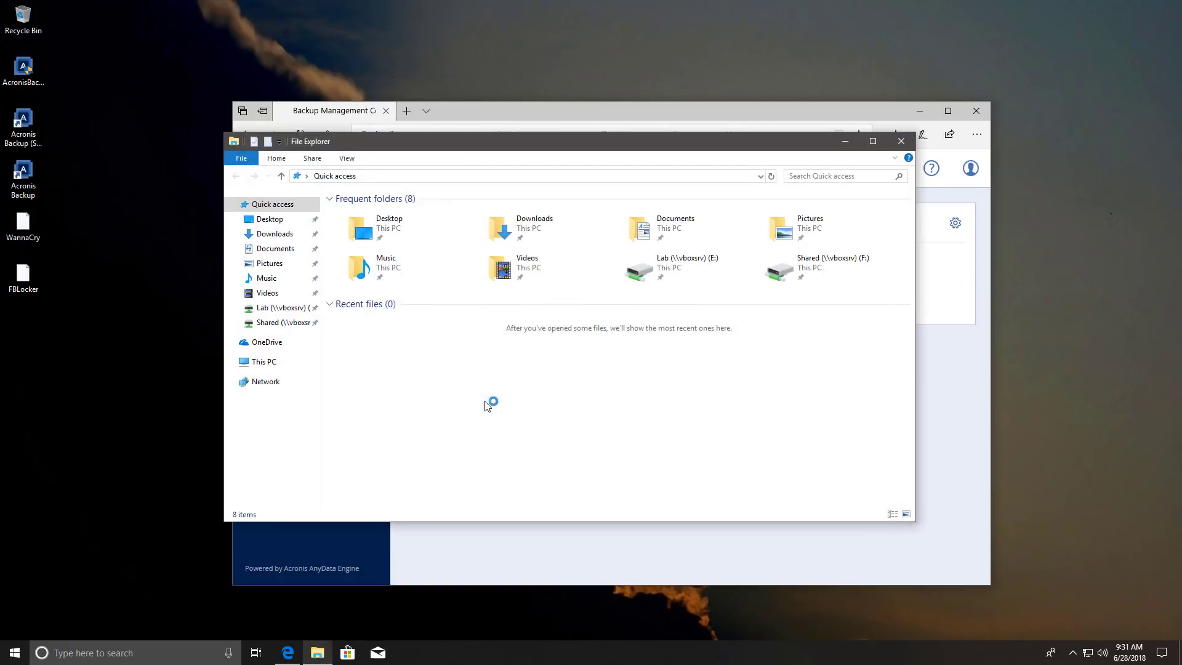
left_click(288, 263)
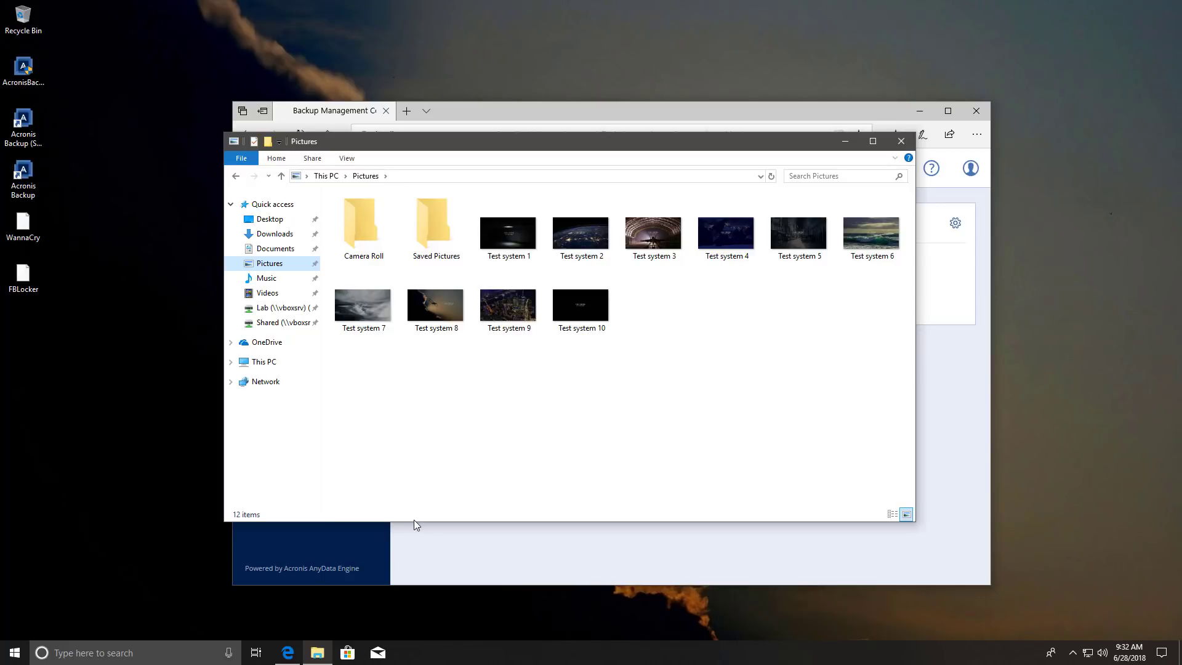
left_click(424, 541)
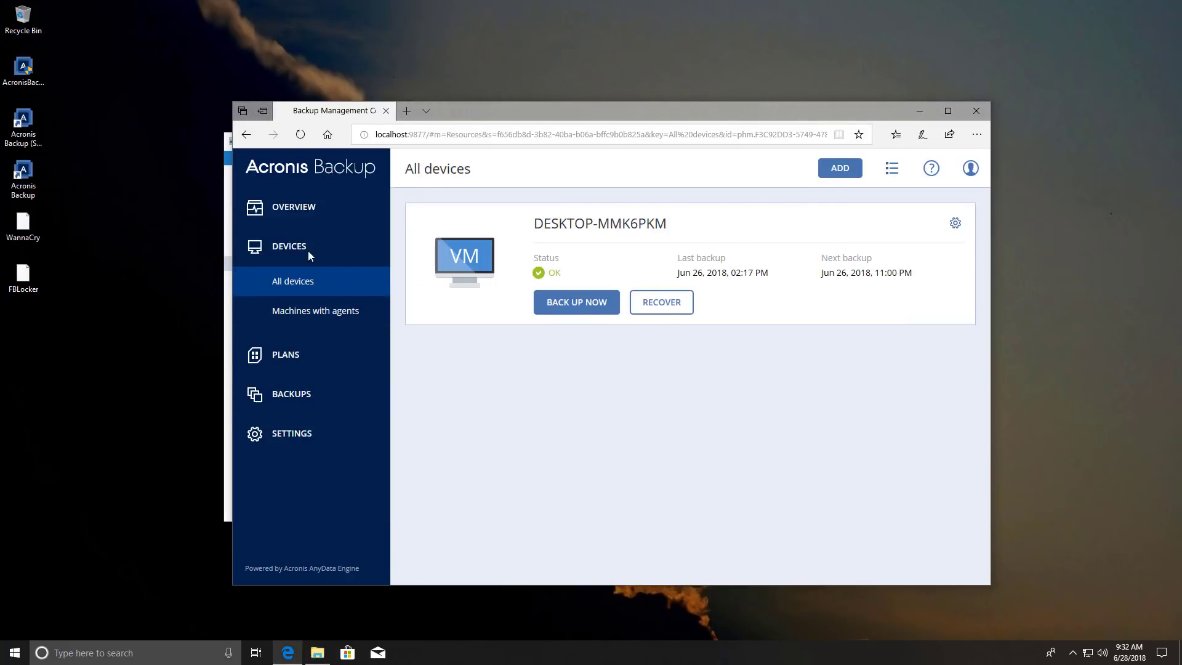
Back up DESKTOP-MMK6PKM now, then start a new plan from the Backup plans page.
left_click(610, 304)
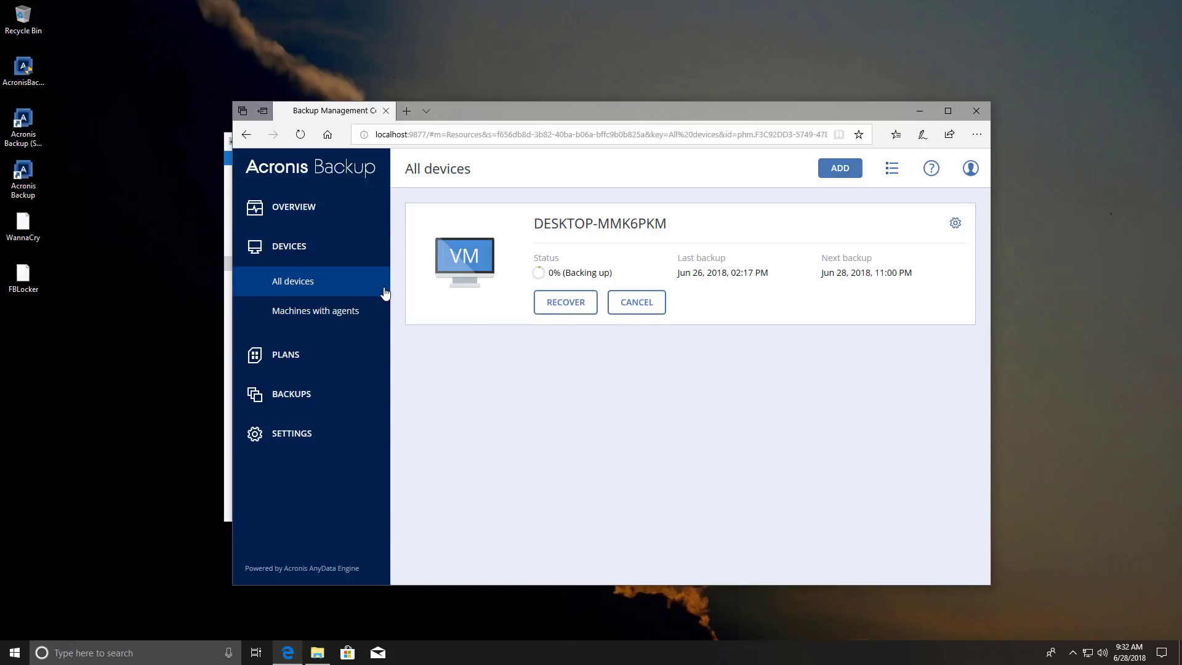
left_click(324, 352)
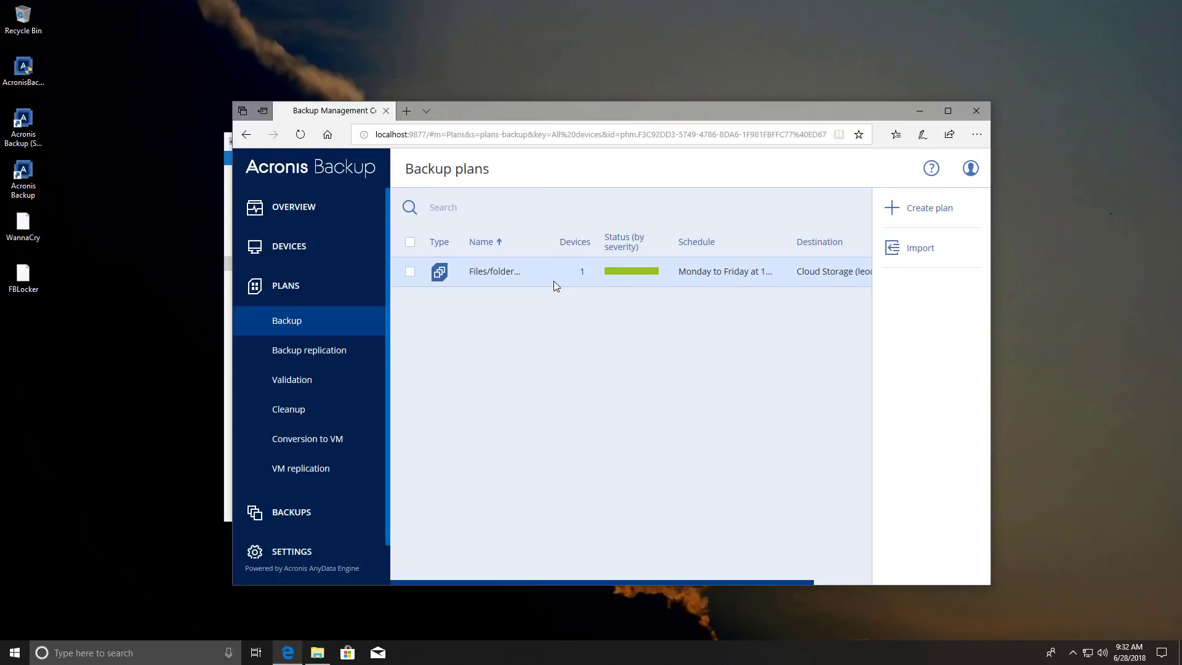
left_click(918, 208)
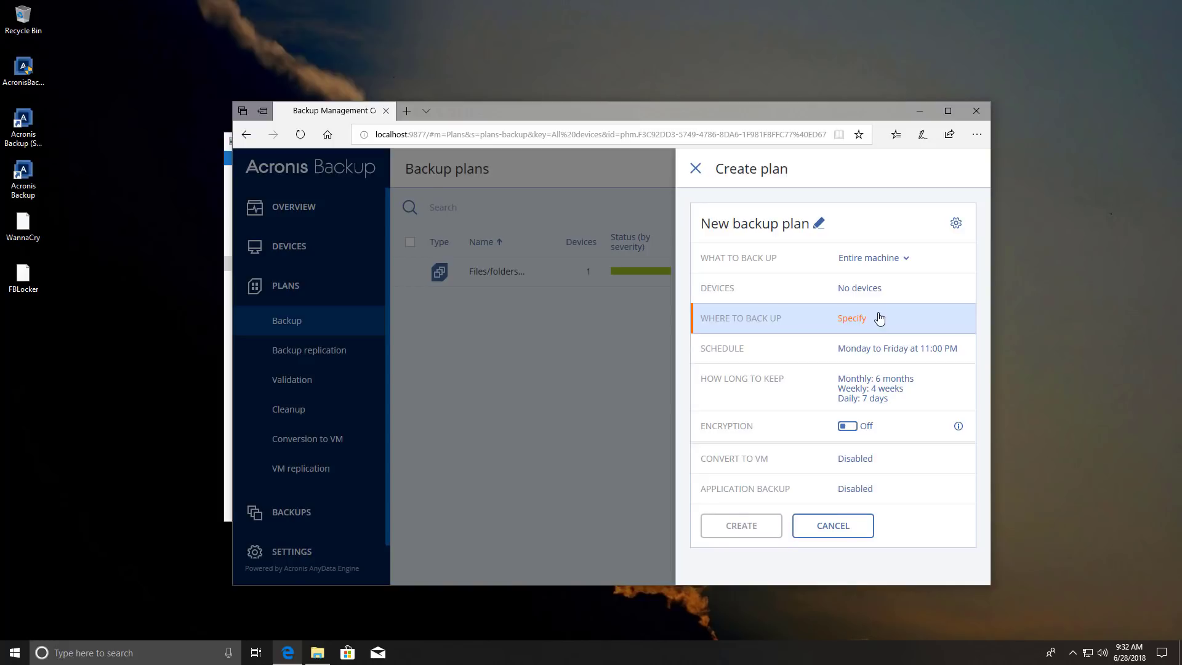
Review the Add location destination options for the new plan, then discard the plan.
left_click(880, 318)
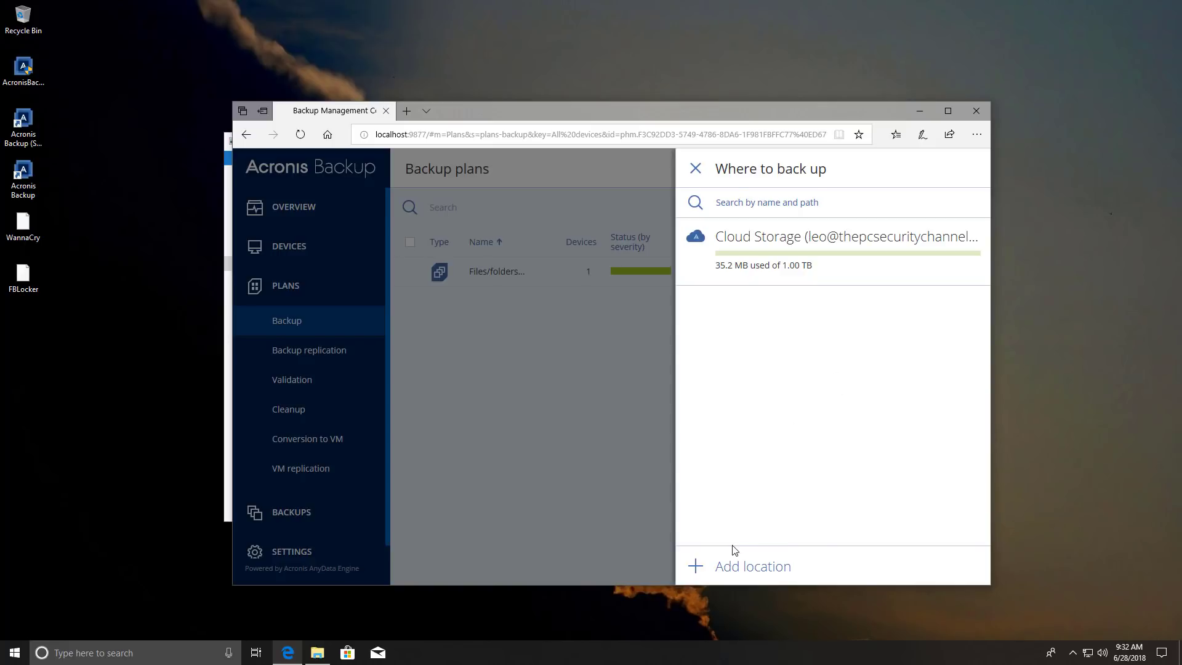
left_click(733, 563)
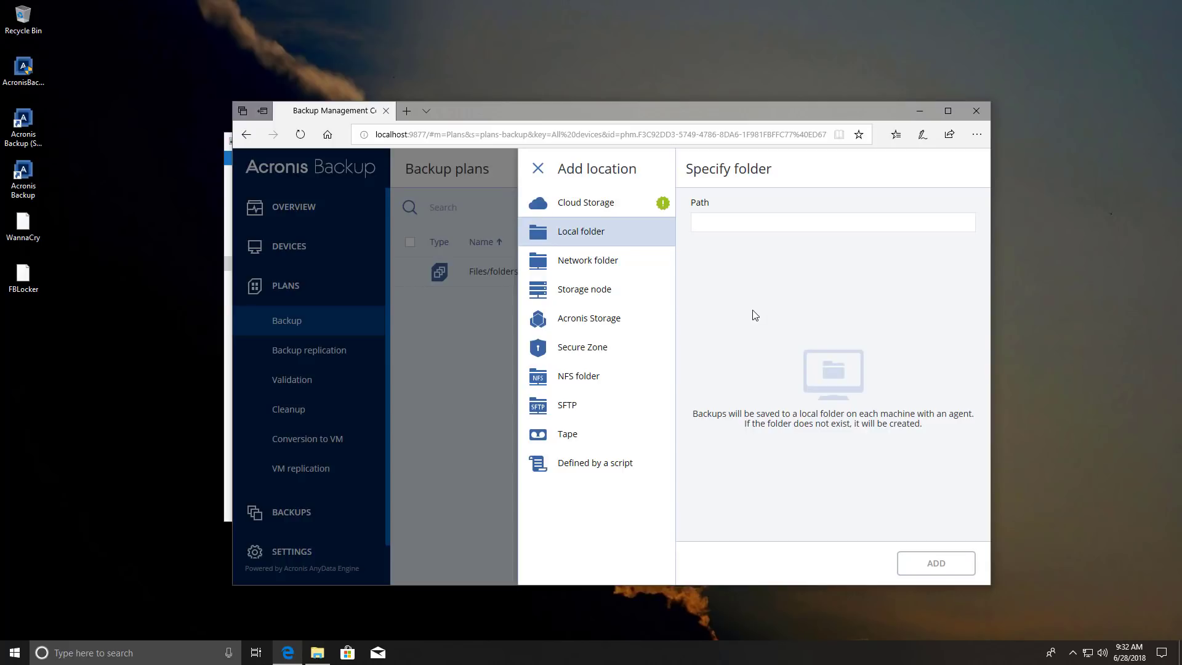
left_click(537, 168)
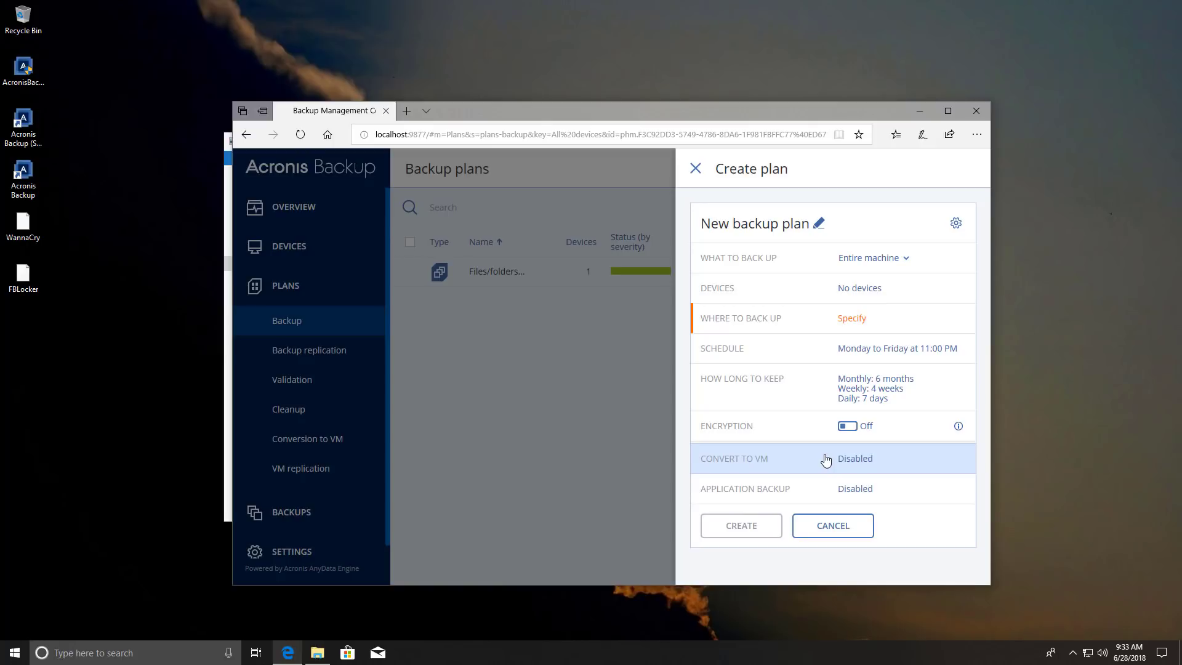
left_click(659, 394)
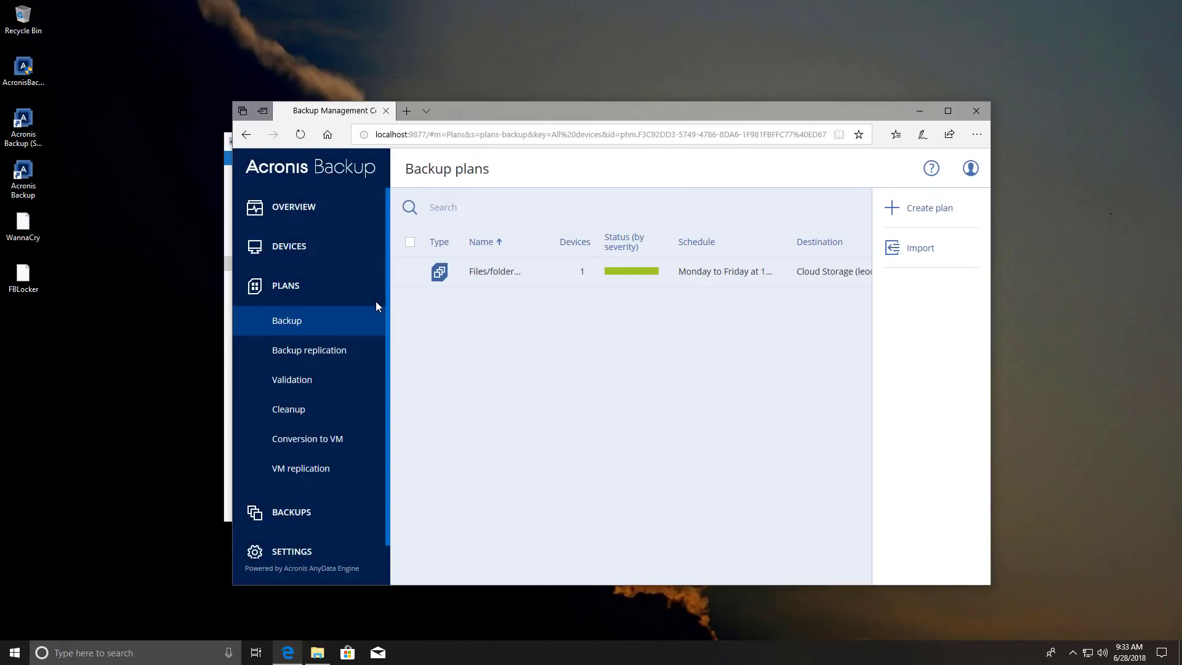
Edit the device's Active Protection plan and bring up its Action on detection choices (currently Notify only).
key("alt+Left")
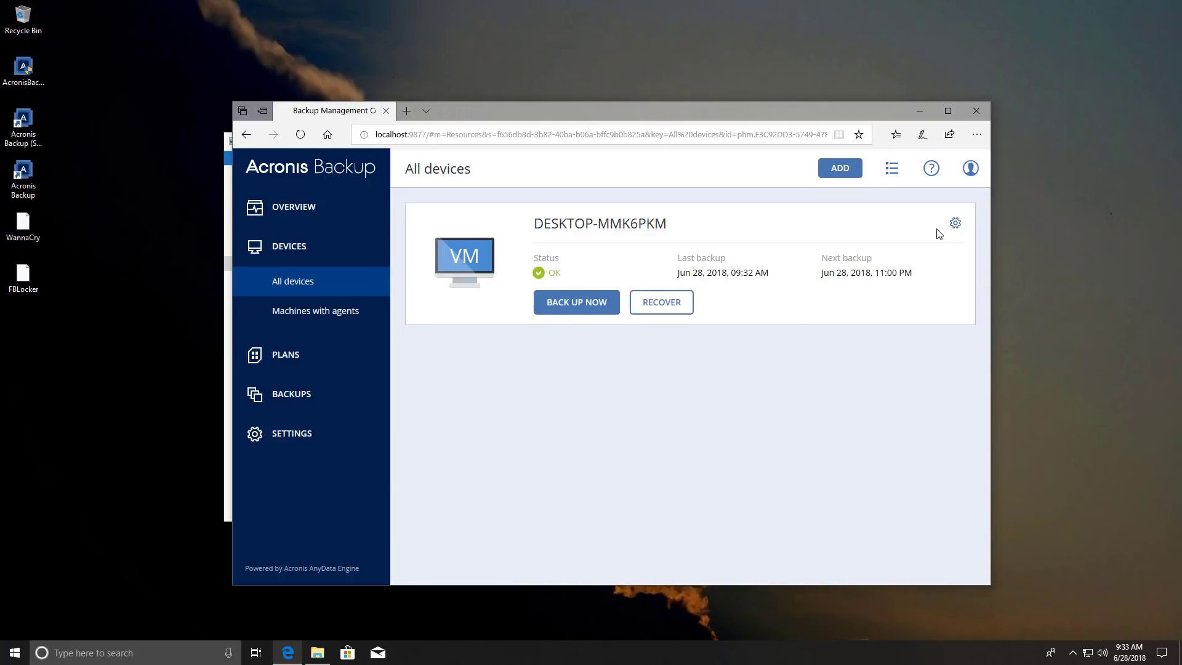
left_click(953, 225)
left_click(917, 338)
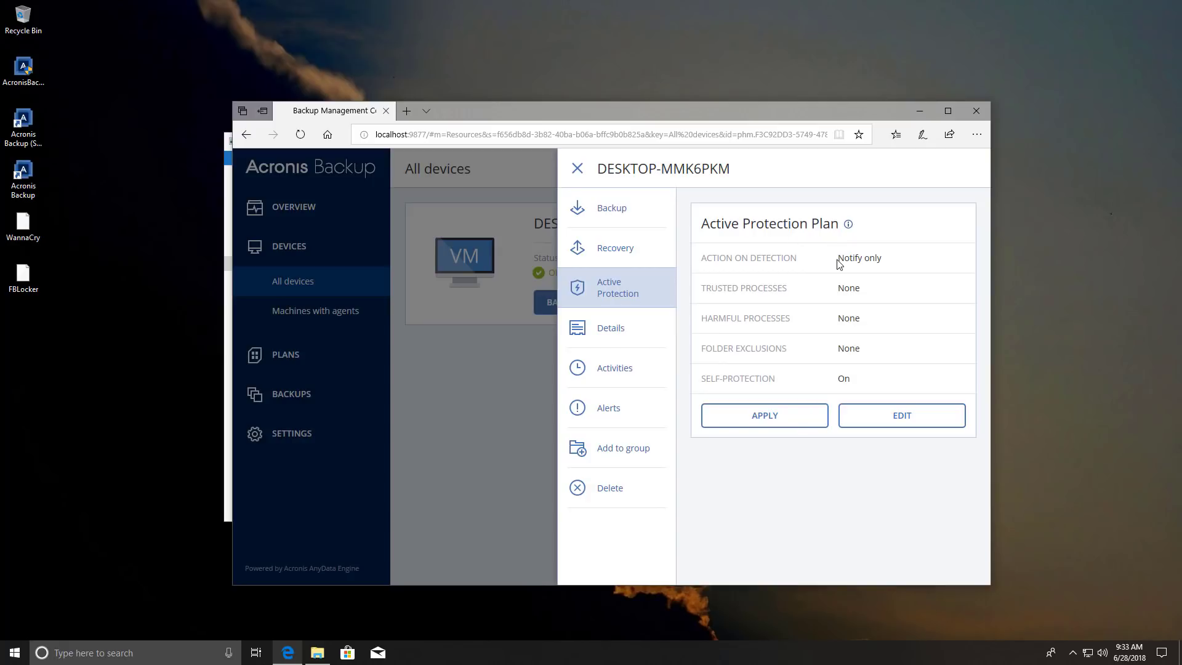
left_click(894, 427)
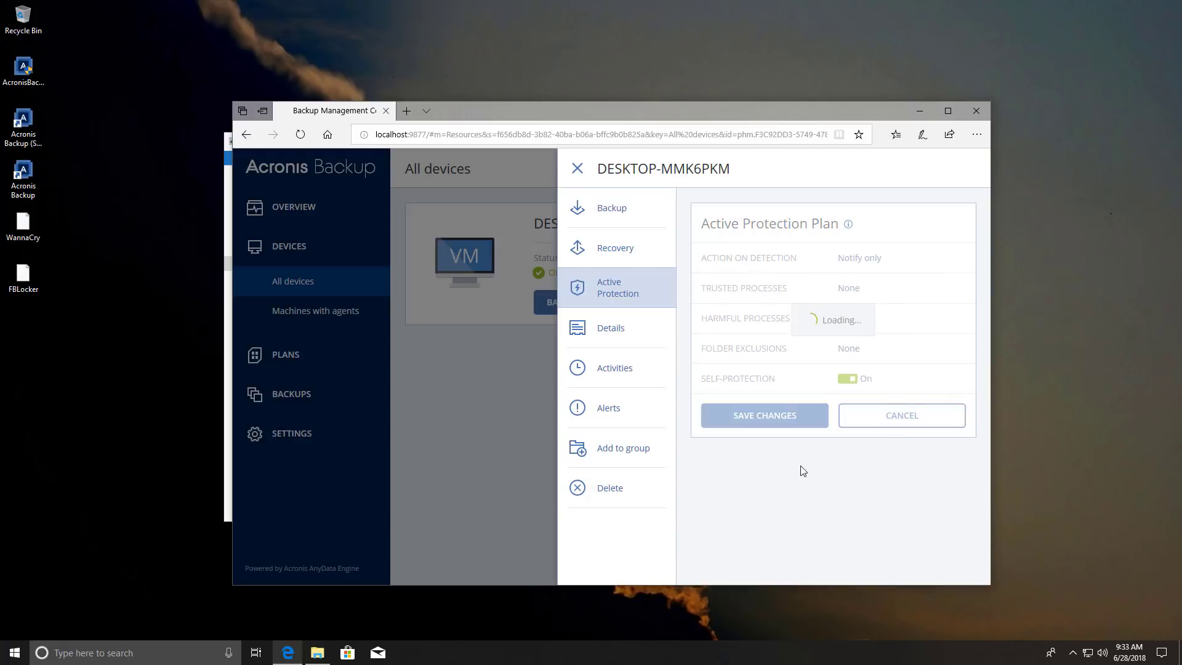
left_click(857, 262)
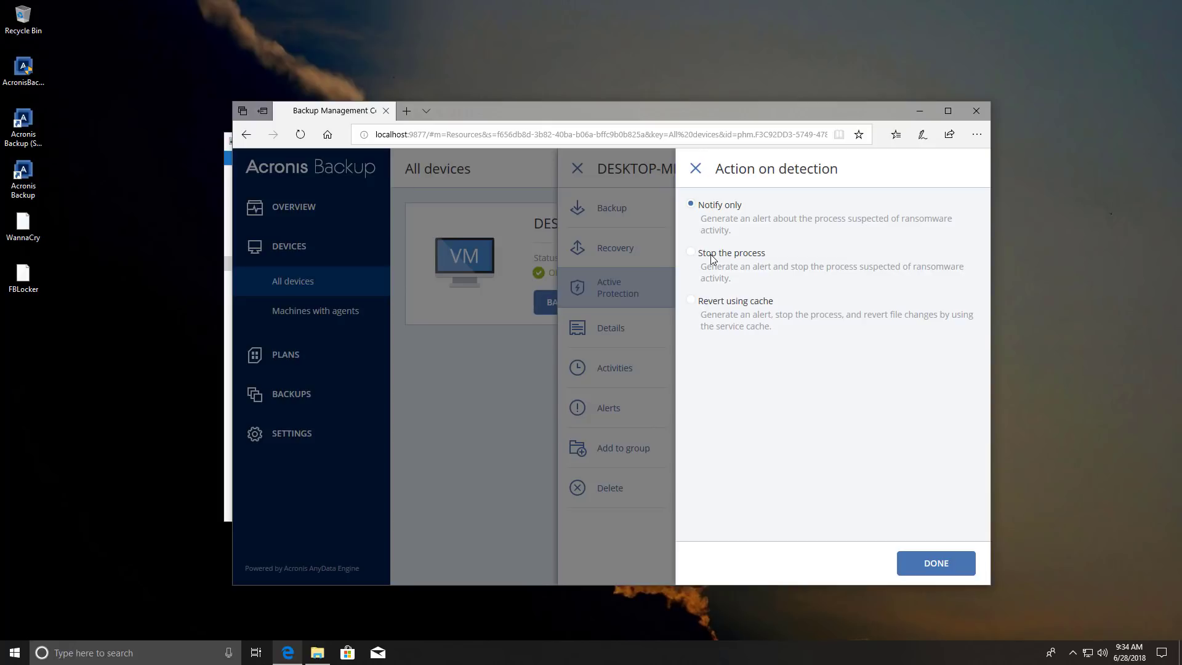
Set detection action to Revert using cache, save and apply the plan, and close the device panel.
left_click(692, 301)
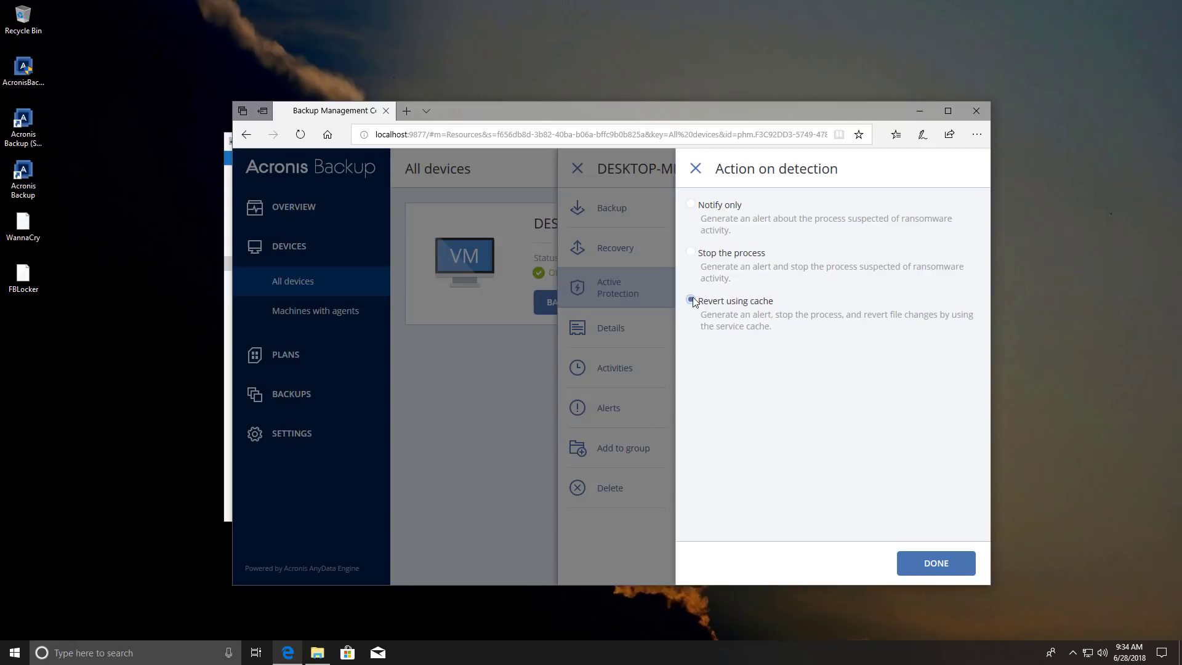
left_click(912, 556)
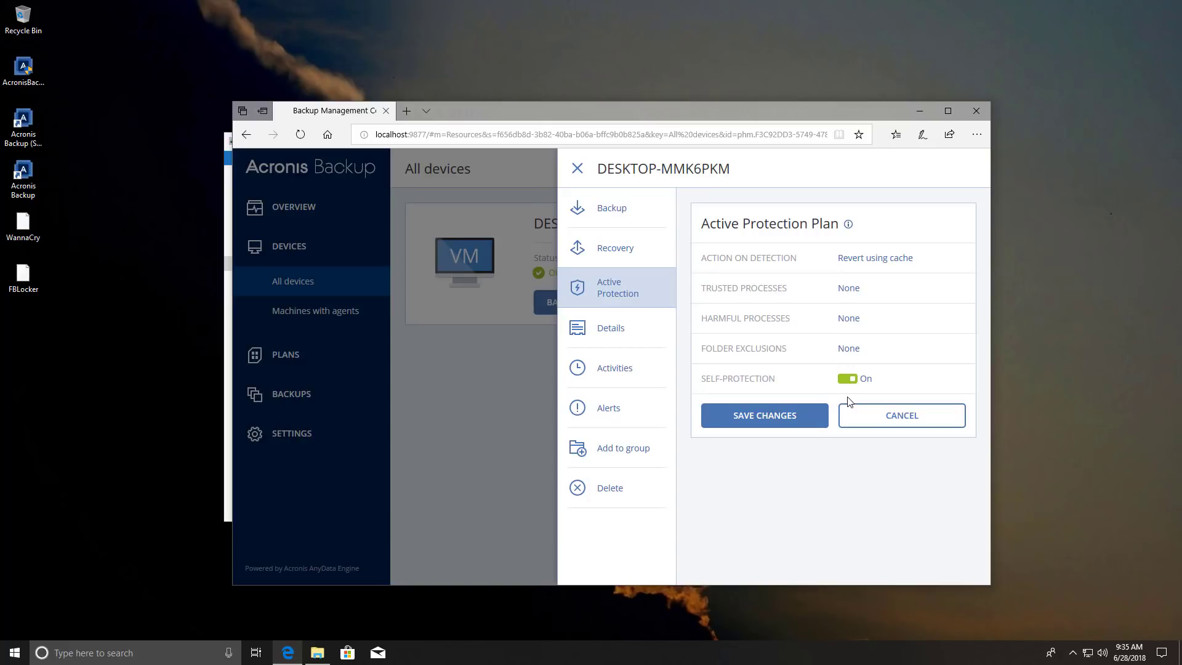
left_click(775, 416)
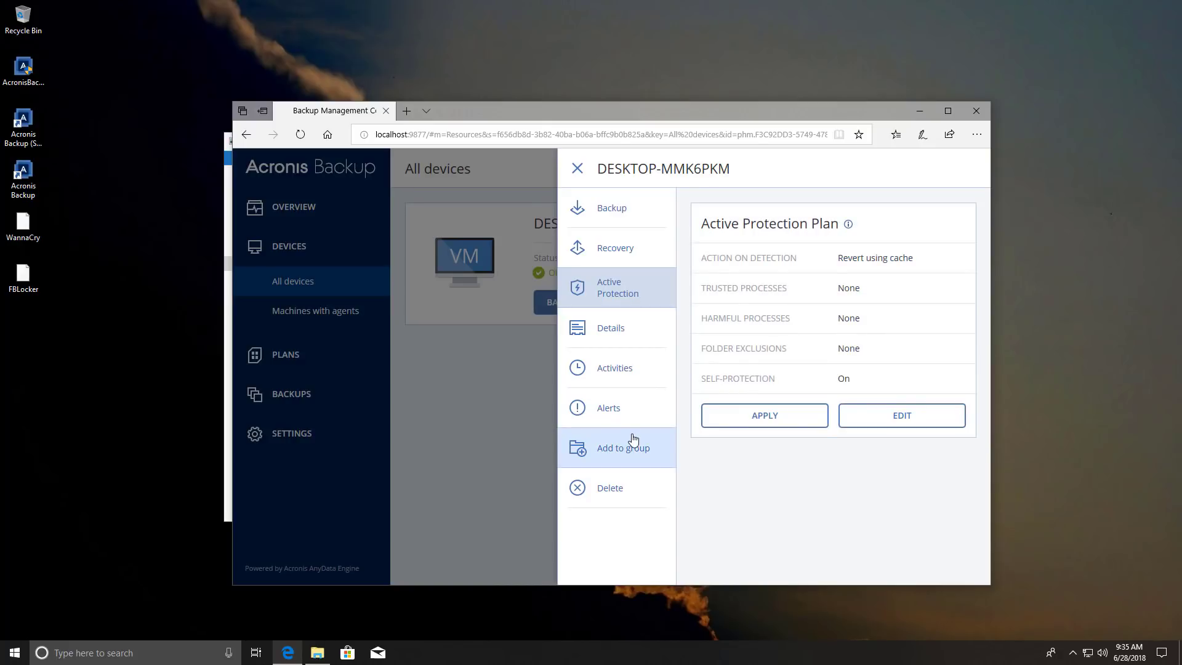
left_click(771, 416)
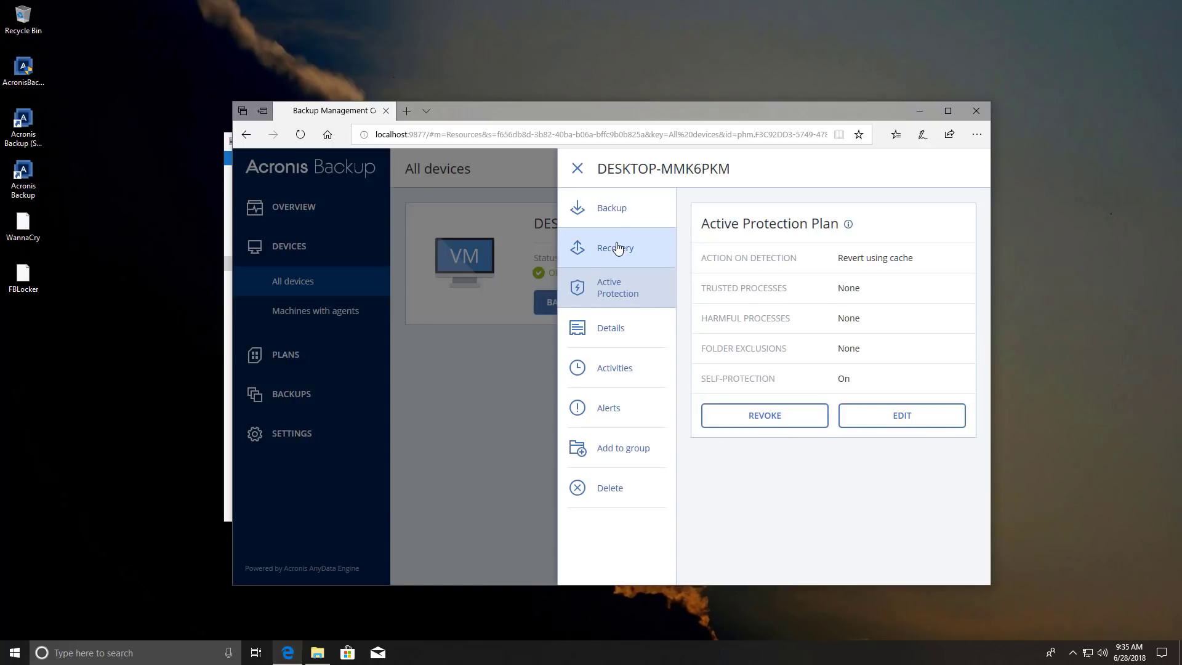
left_click(497, 367)
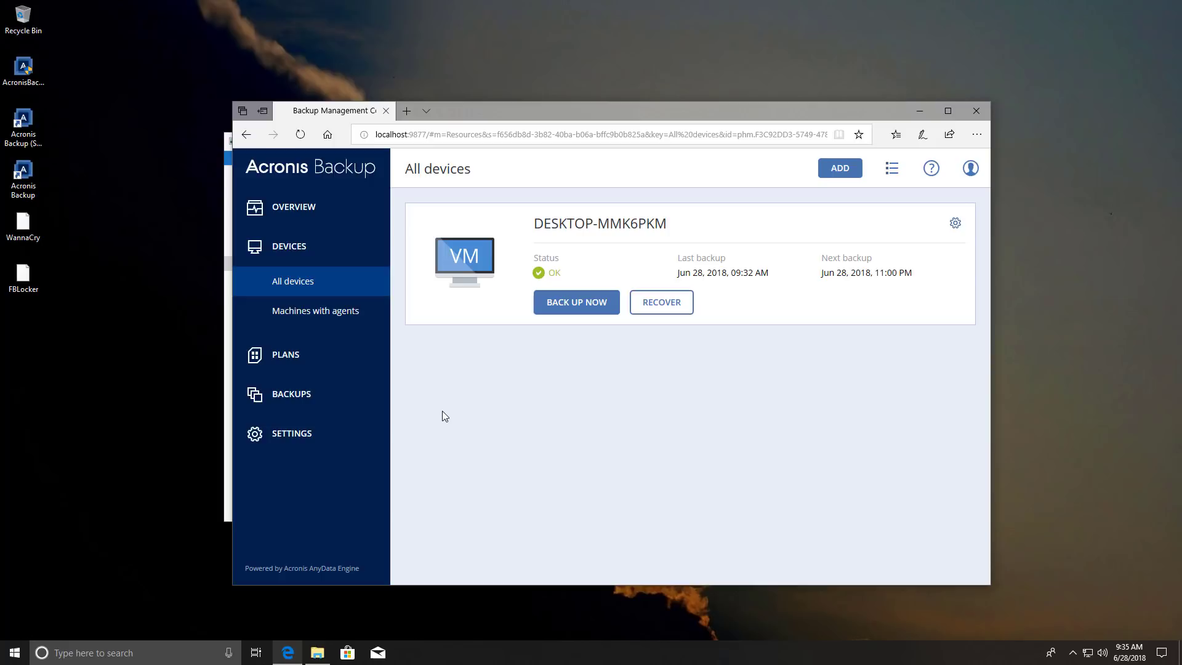
Open the machine's Cloud Storage backup and browse its files for recovery.
left_click(298, 395)
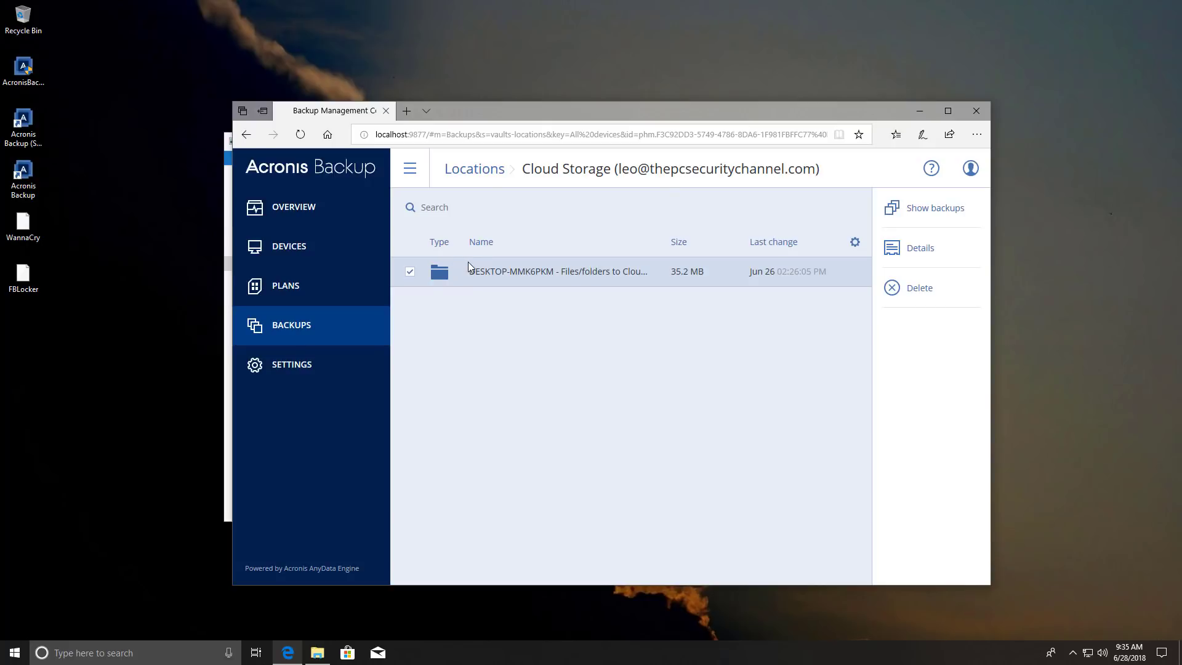
left_click(468, 264)
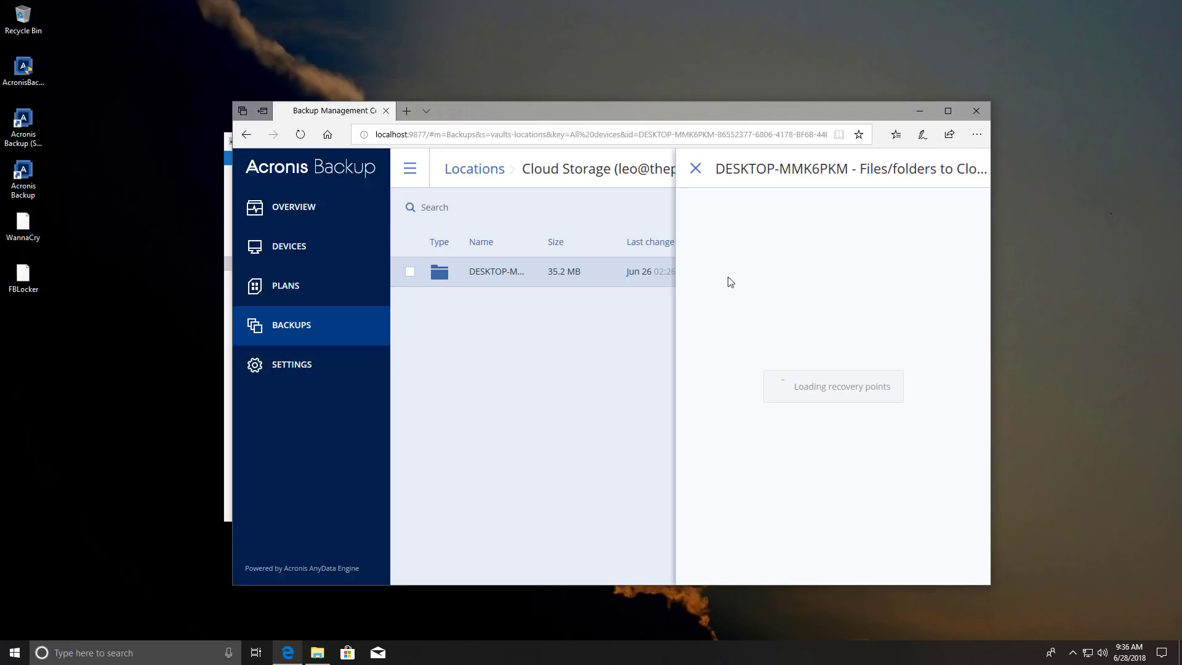
left_click(775, 313)
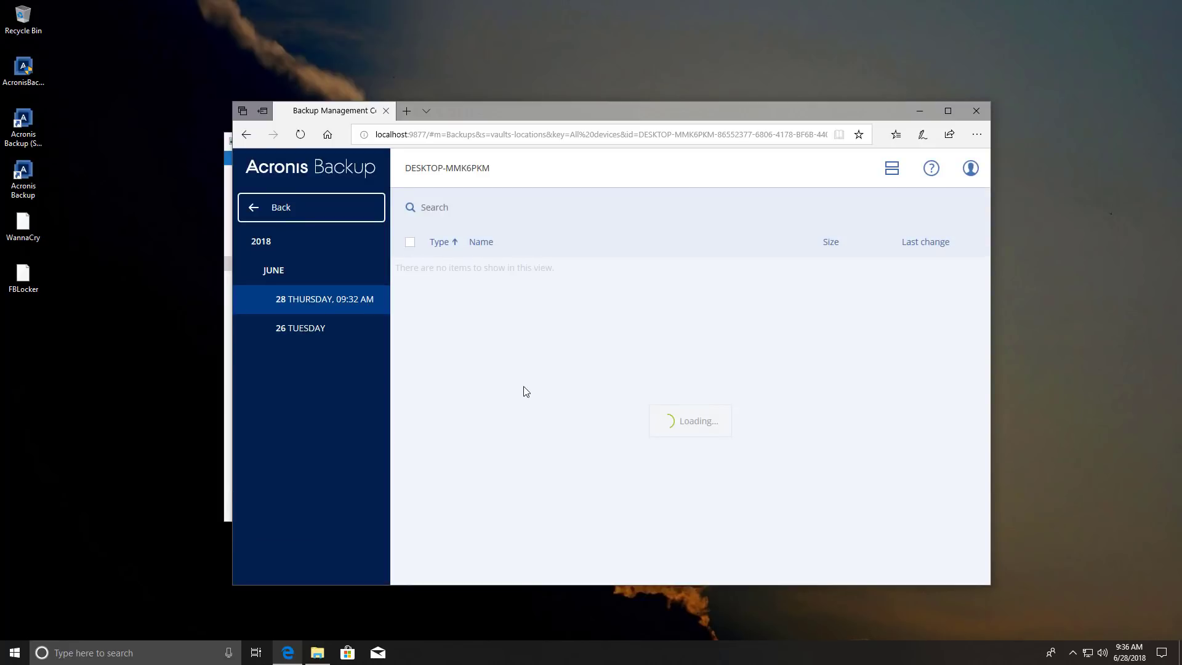
Drill into C: > Users > home folder > Pictures in the backup, review it, and go back.
double_click(444, 271)
double_click(466, 272)
double_click(478, 263)
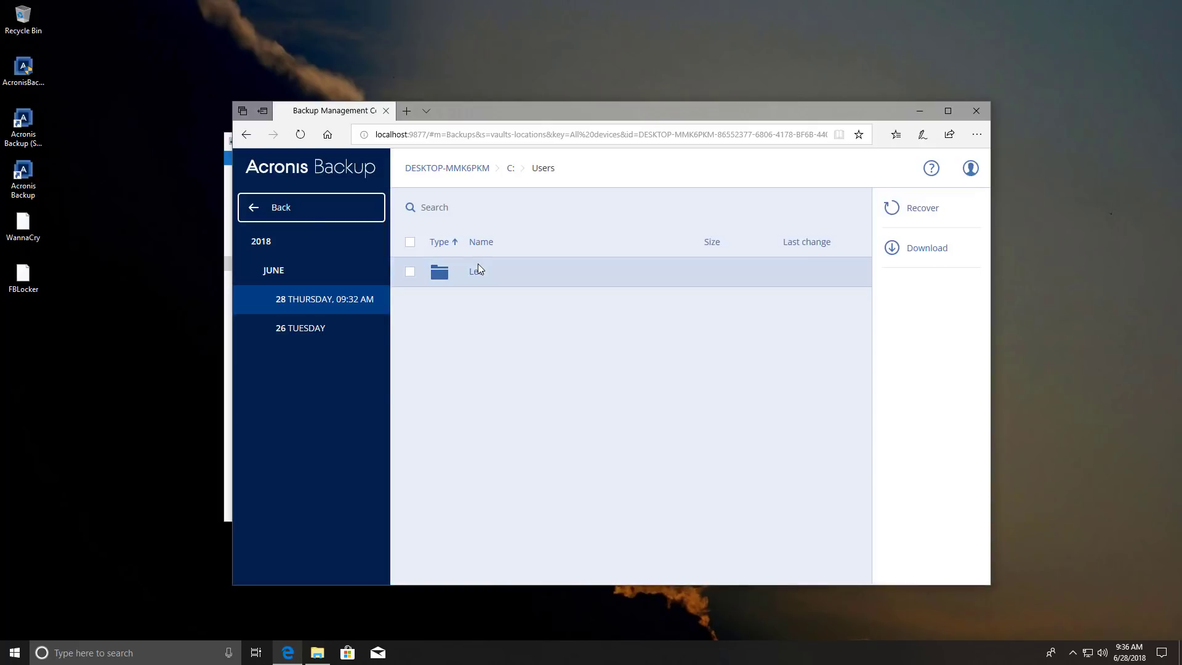
double_click(498, 302)
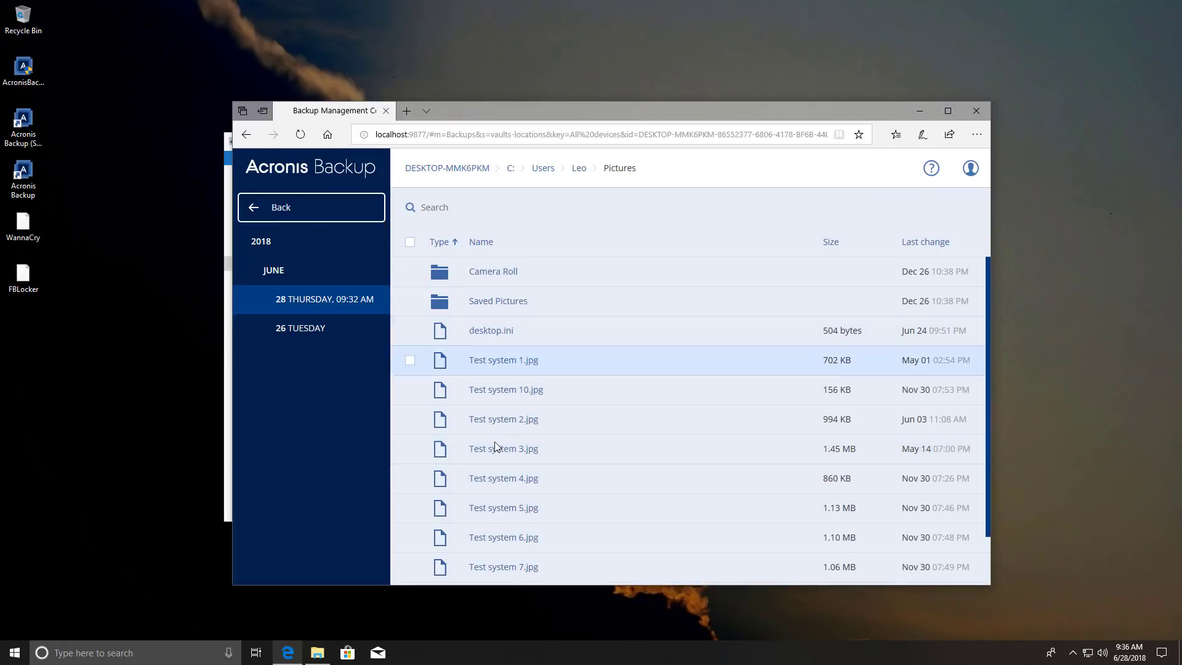
scroll(494, 441, "down", 2)
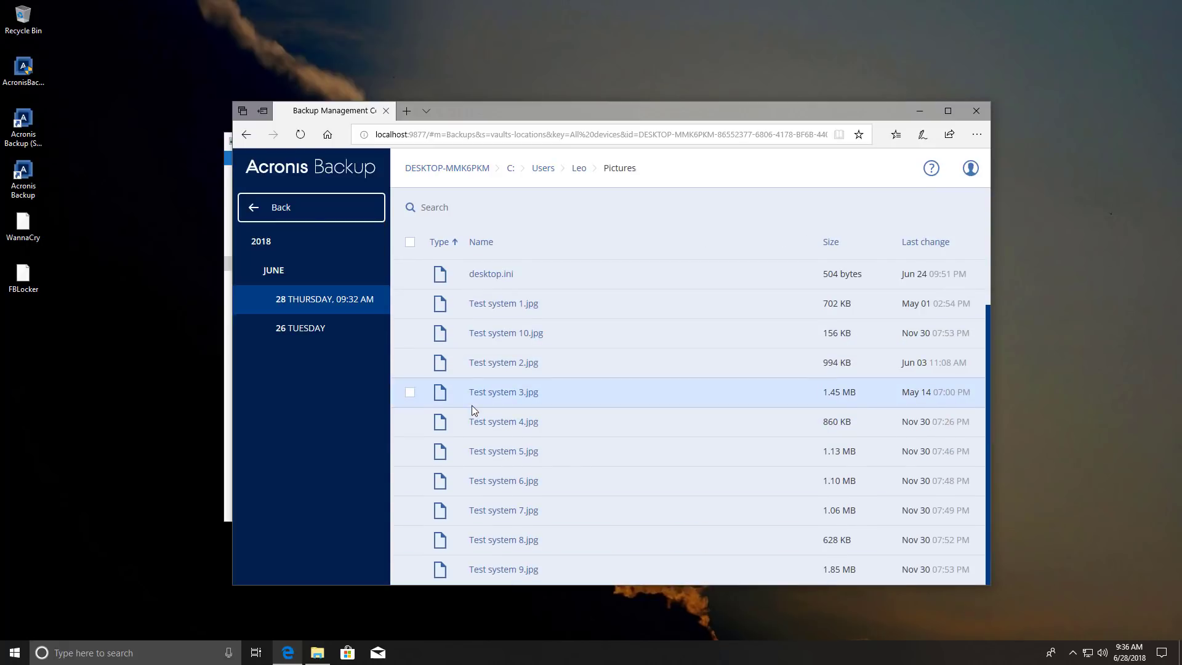
left_click(363, 212)
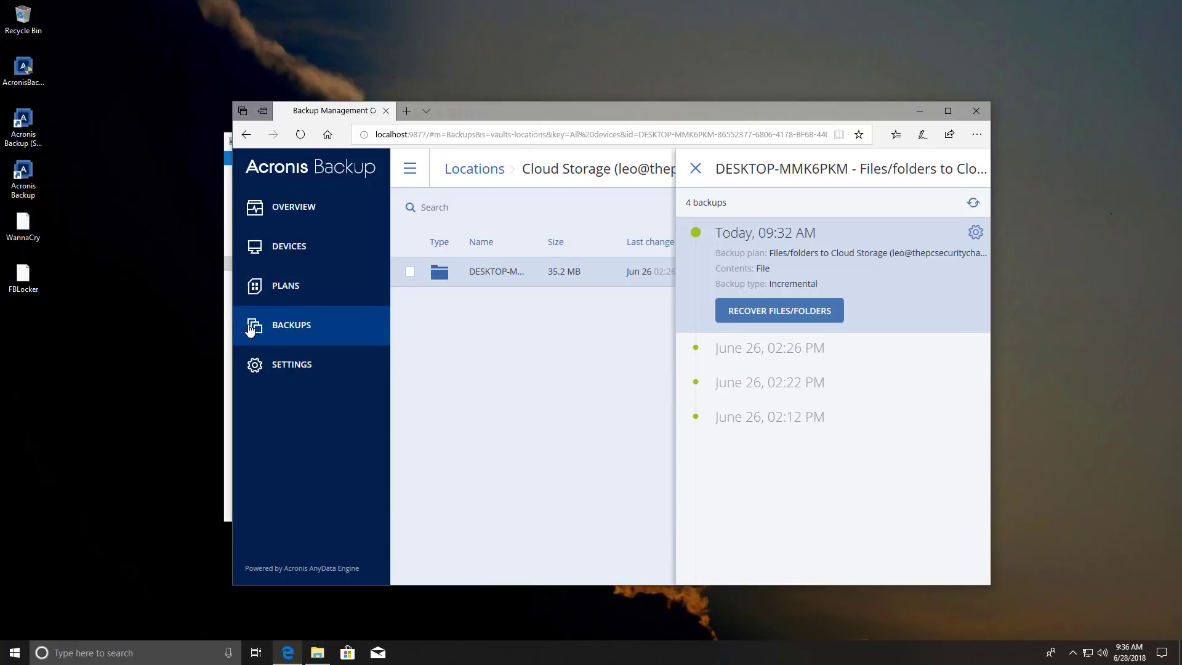
Rename the desktop WannaCry sample to WannaCry.exe and run it.
left_click(228, 331)
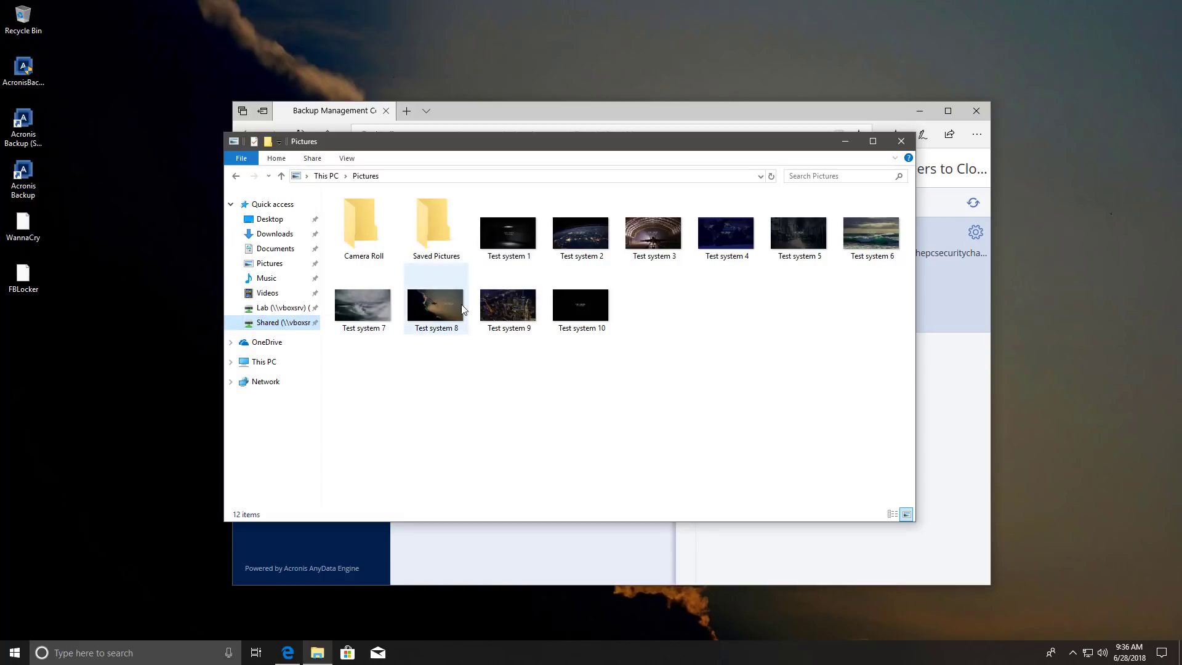
left_click(37, 234)
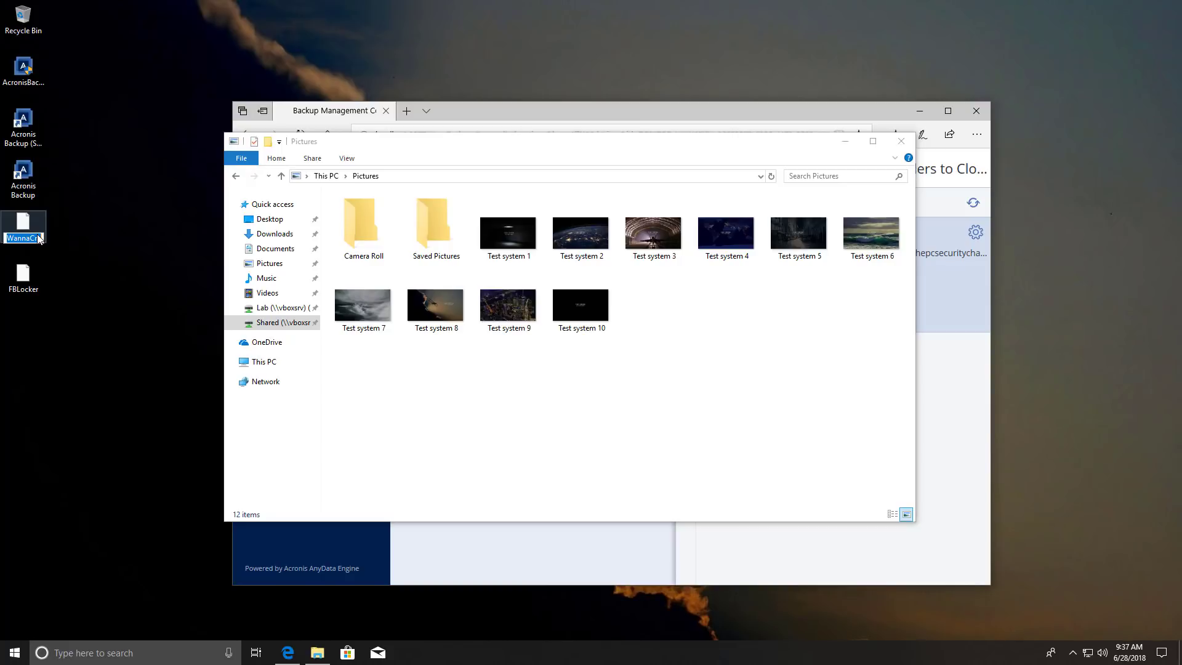
key("End")
type(".exe")
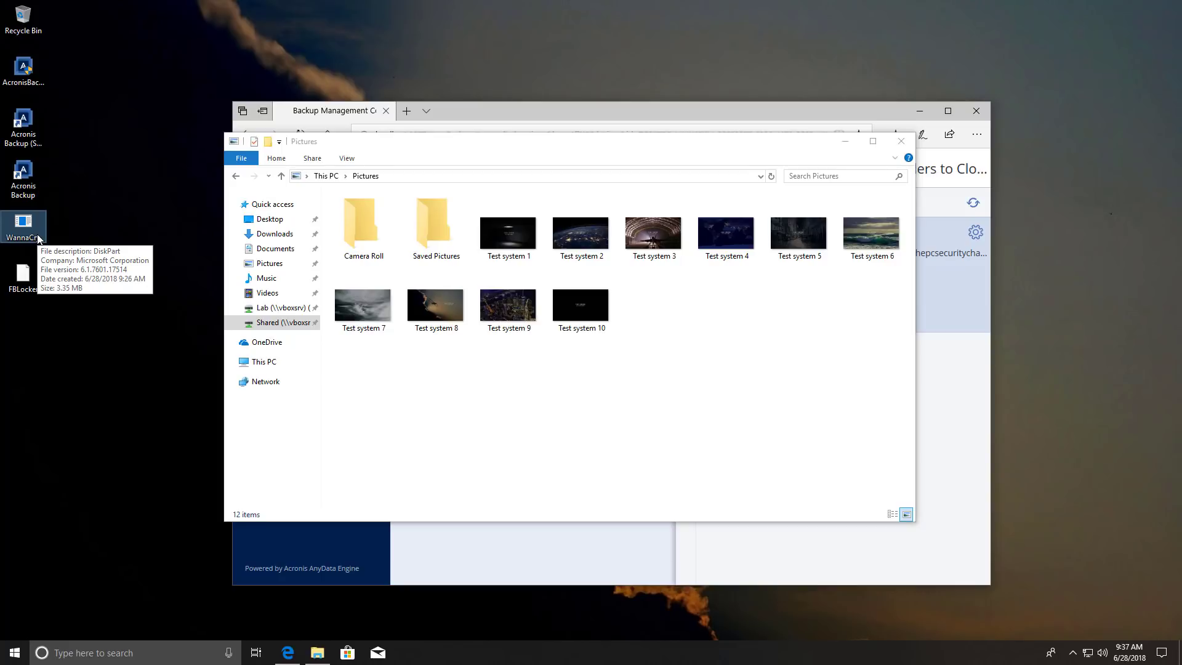
double_click(37, 239)
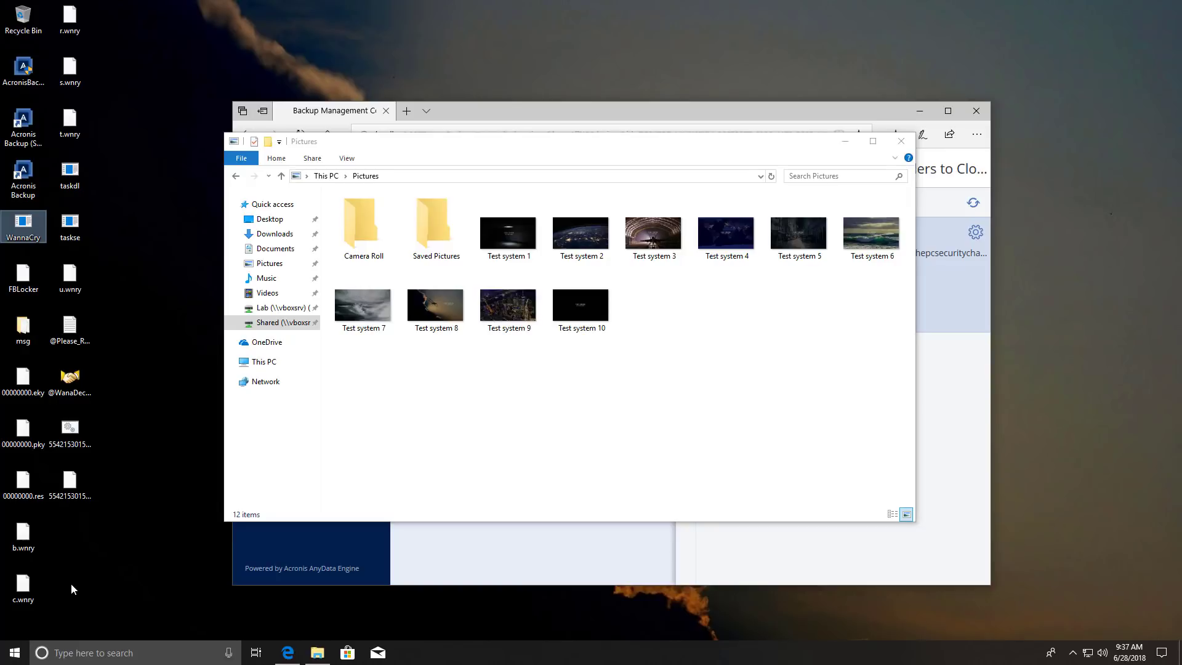
In Overview > Alerts, highlight the WannaCry.exe process path and affected file paths in the critical alert.
left_click(768, 574)
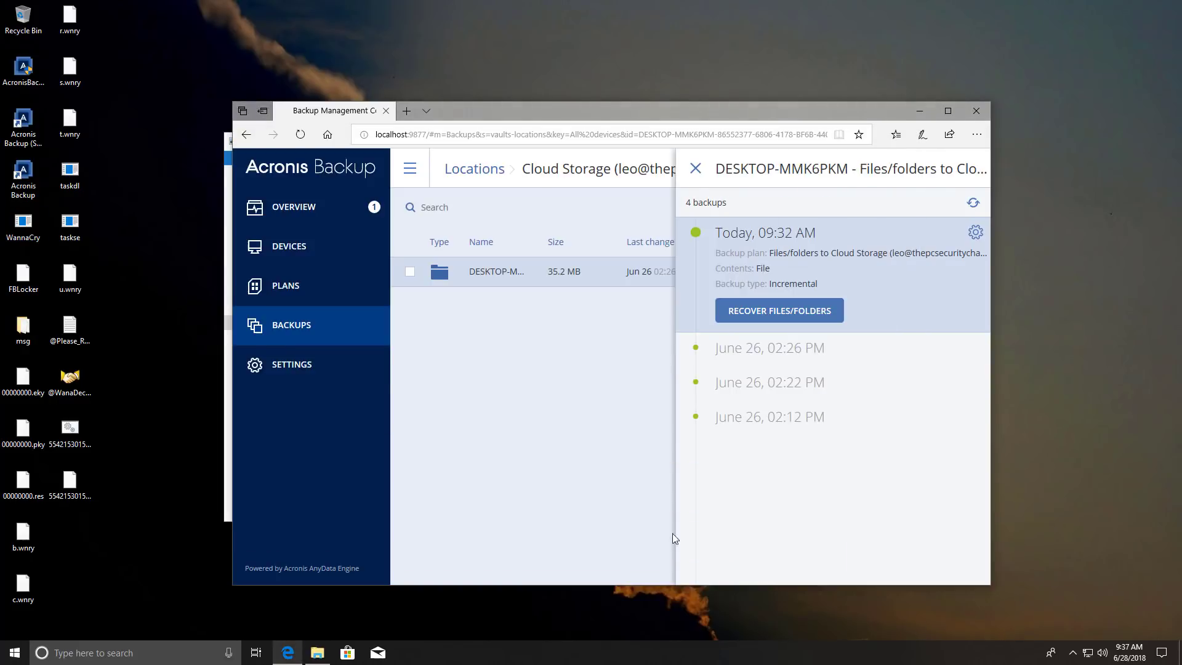
left_click(308, 218)
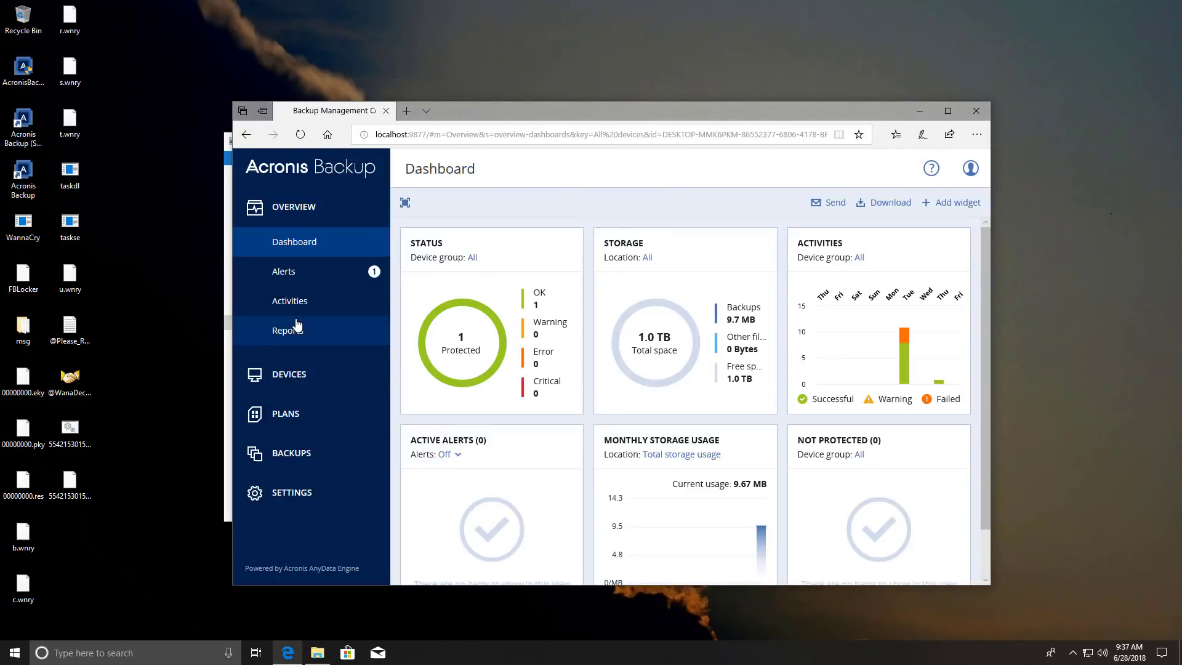
left_click(462, 317)
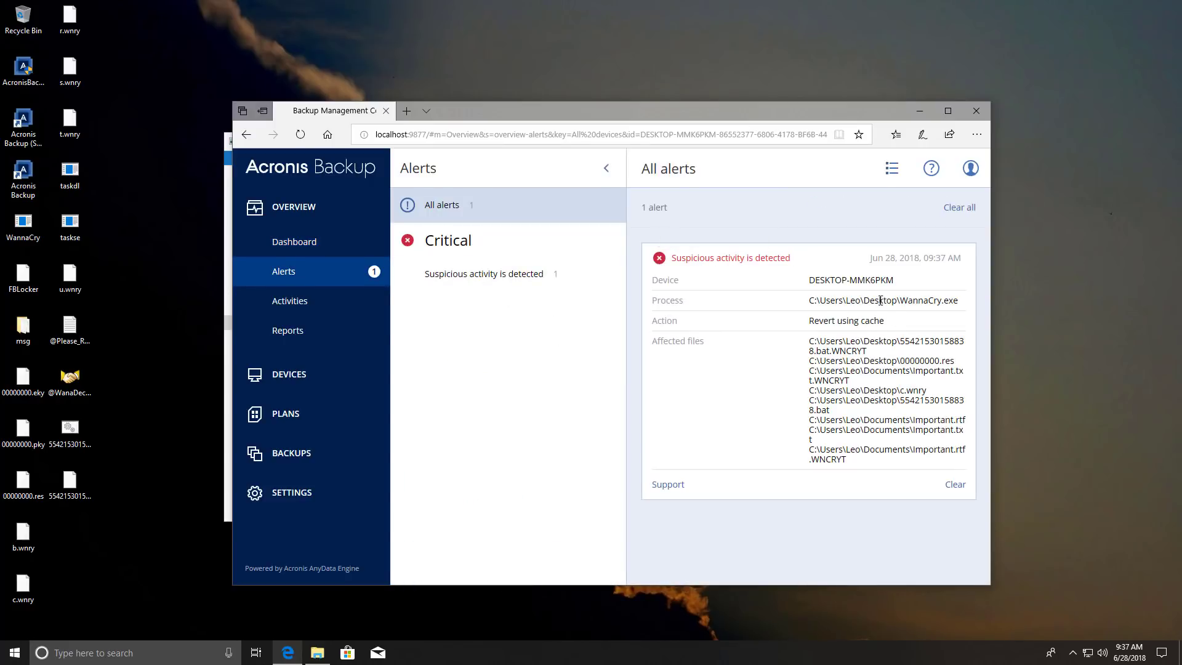
left_click_drag(875, 300, 959, 300)
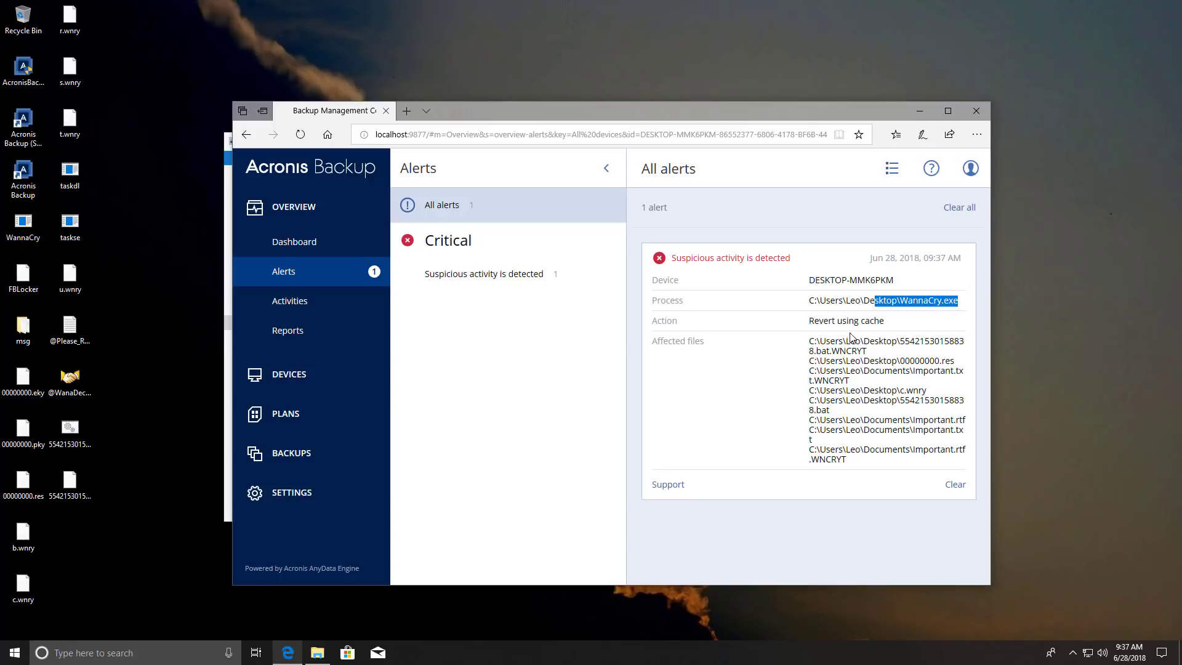
left_click_drag(843, 341, 860, 456)
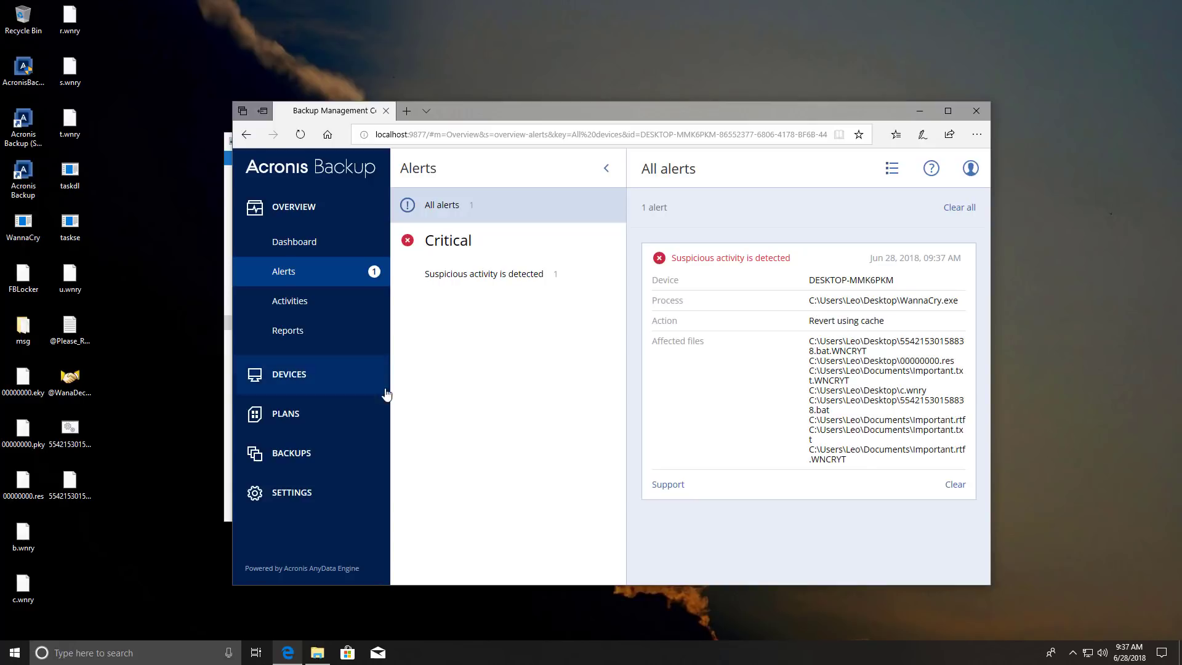
Open Important.rtf in WordPad and Important.txt in Notepad from Documents to confirm their original text.
left_click(317, 653)
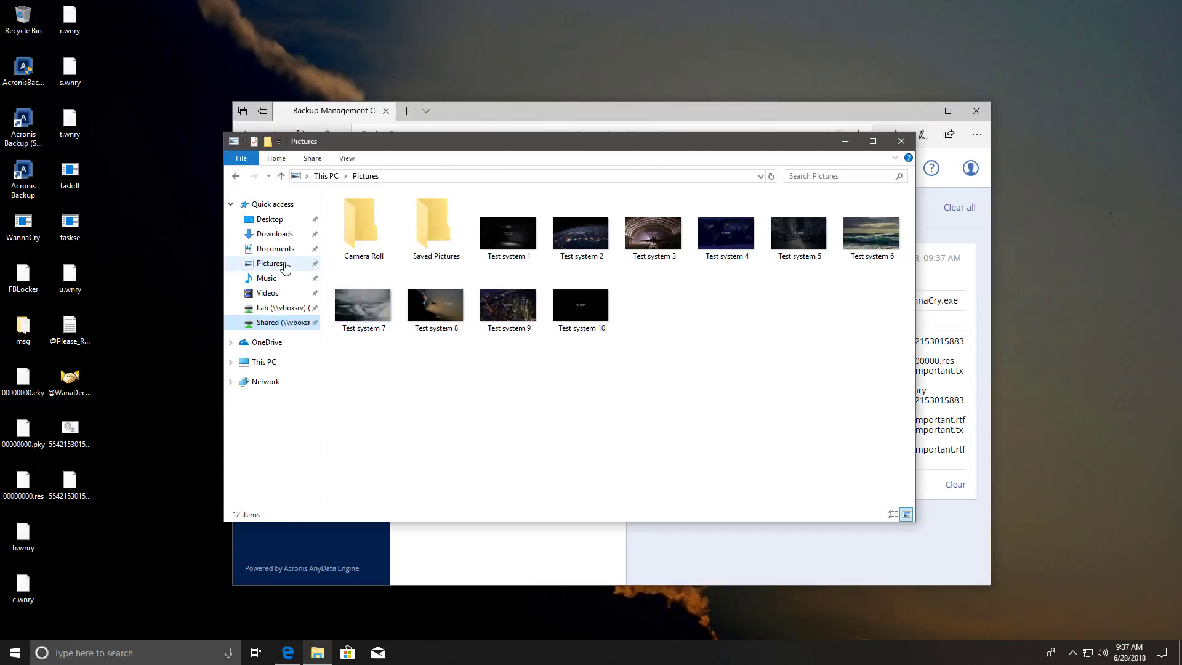
left_click(271, 249)
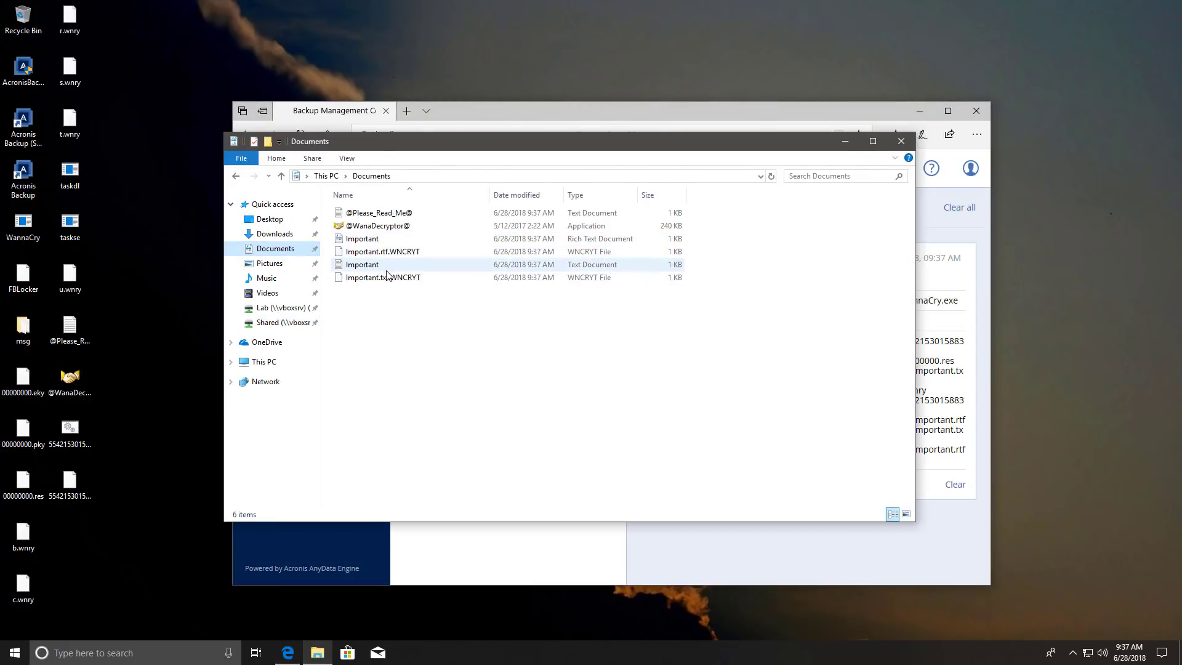
left_click(376, 241)
double_click(377, 241)
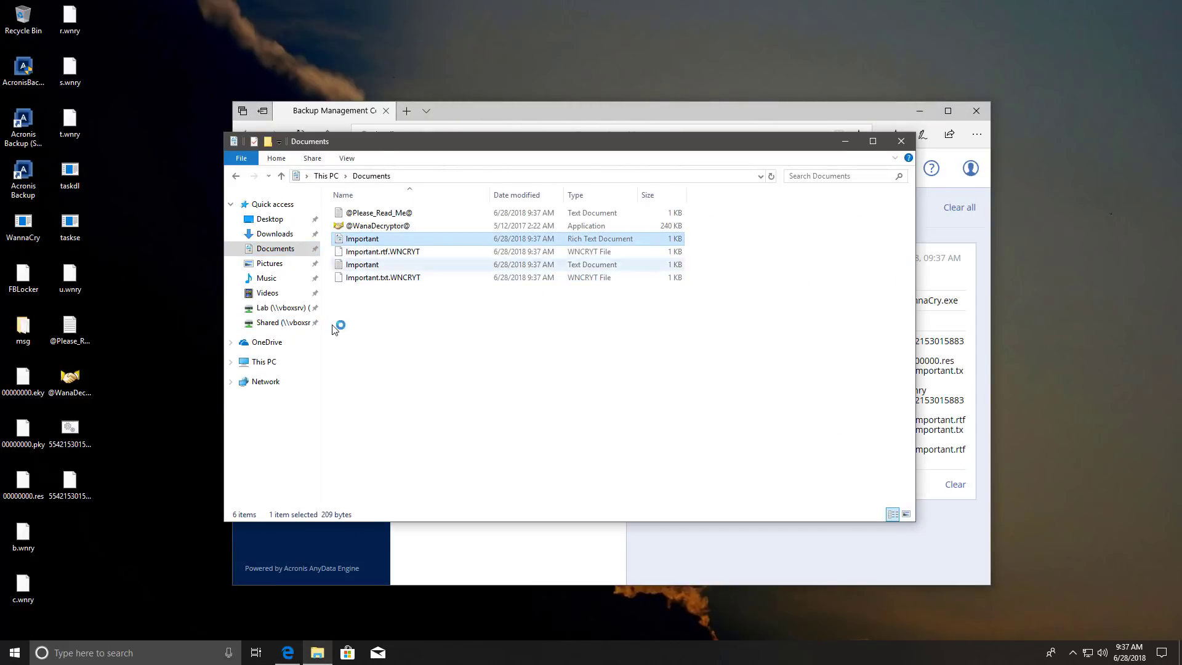
left_click(882, 27)
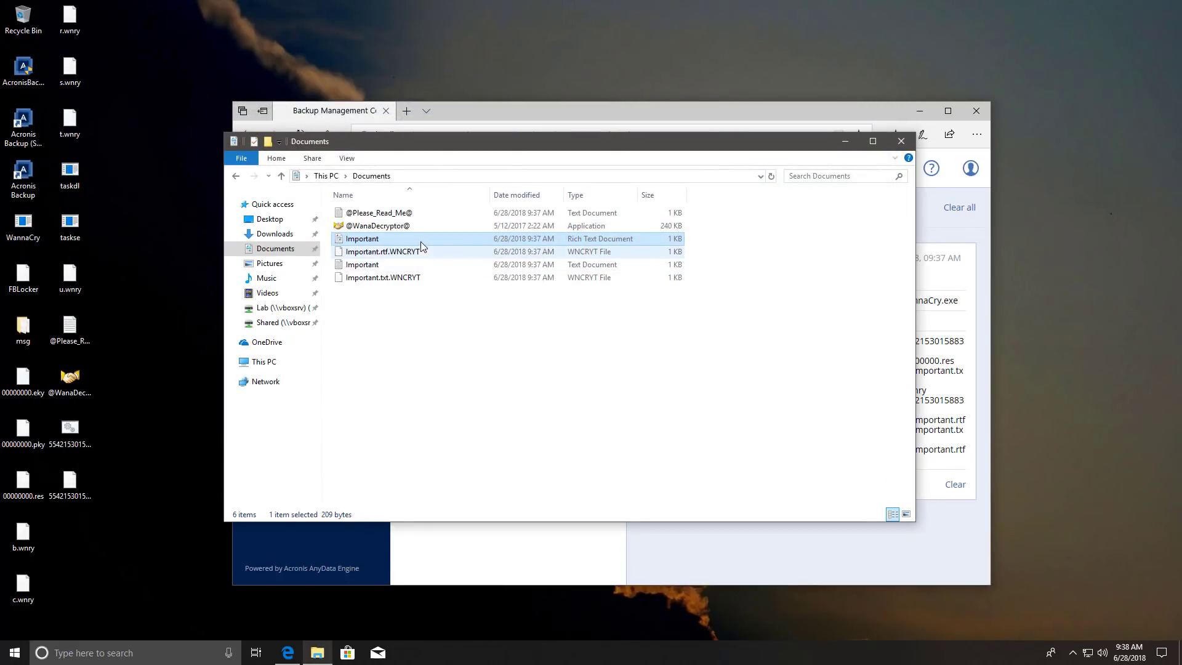
double_click(441, 265)
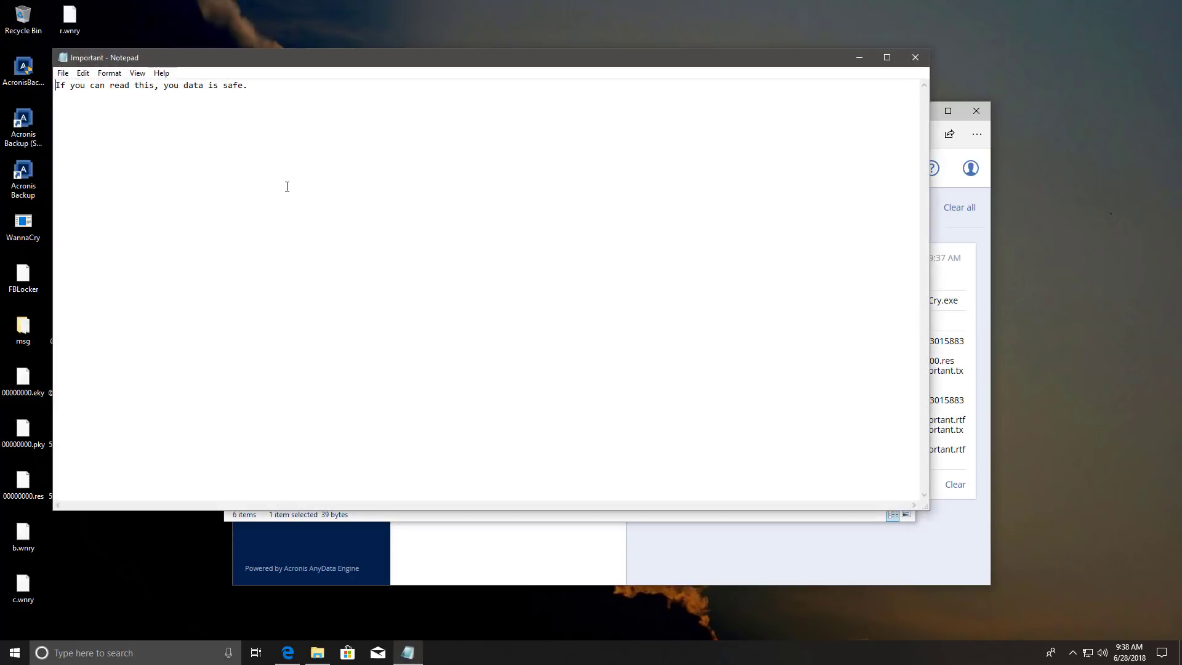
left_click(916, 59)
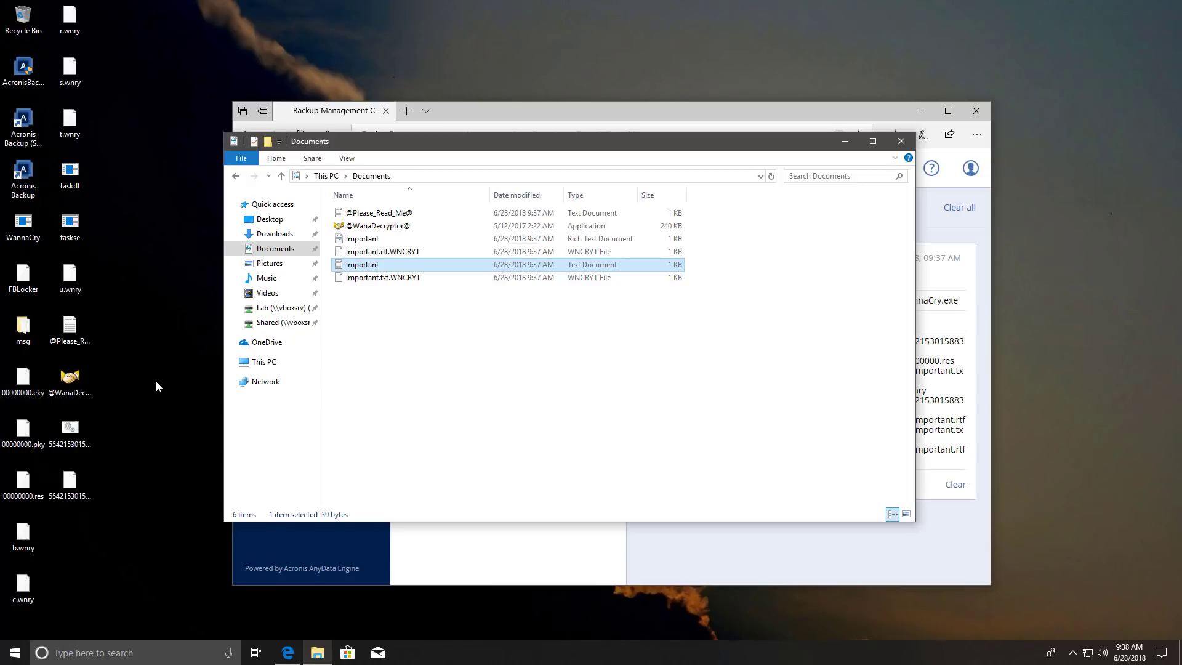
Rename the FBLocker sample on the desktop to FBLocker.exe.
left_click(35, 285)
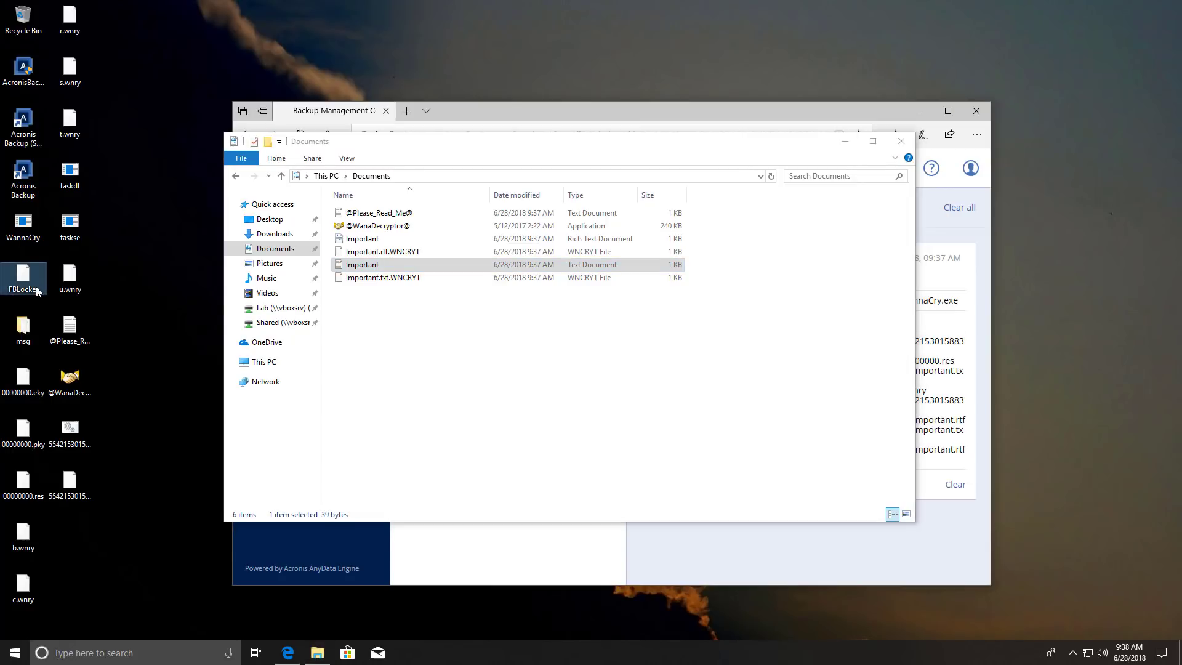
left_click(24, 289)
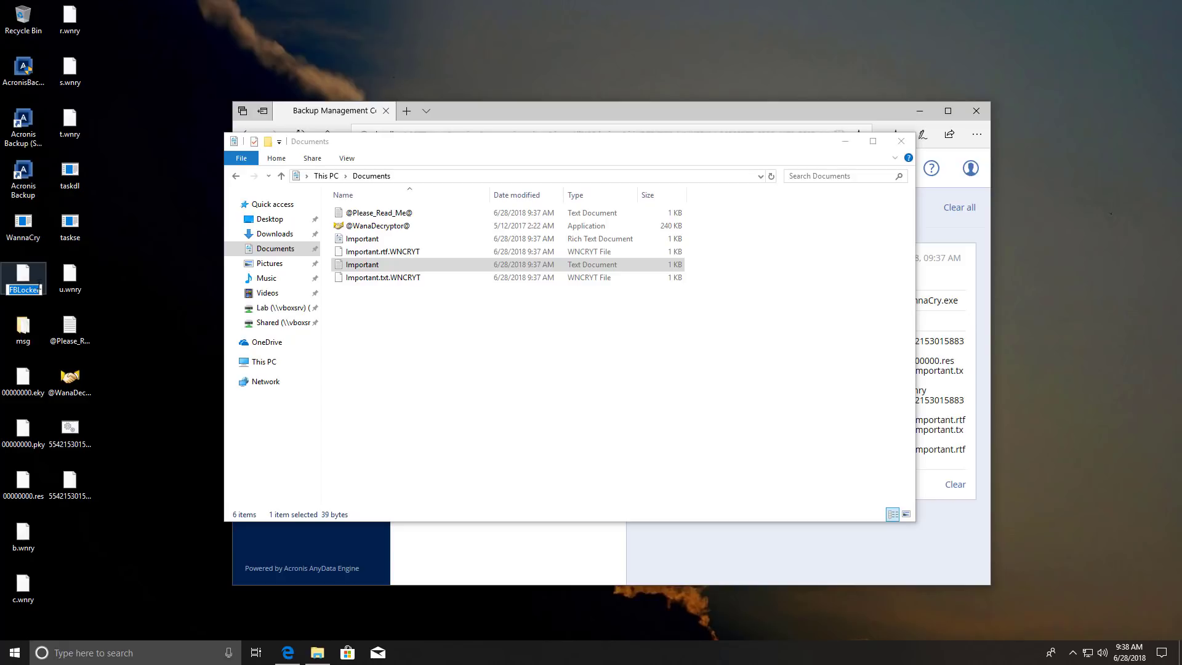
key("End")
type(".exe")
key("Return")
Run FBLocker.exe and view the resulting suspicious activity alert in Acronis.
double_click(38, 283)
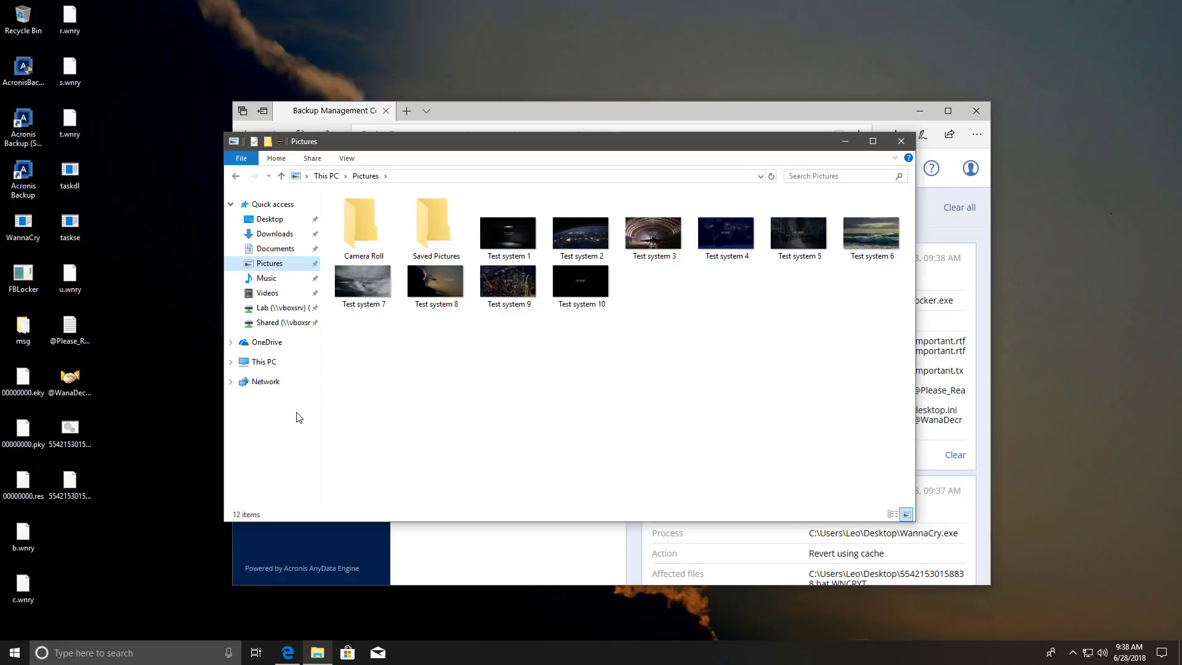
left_click(531, 551)
left_click(551, 282)
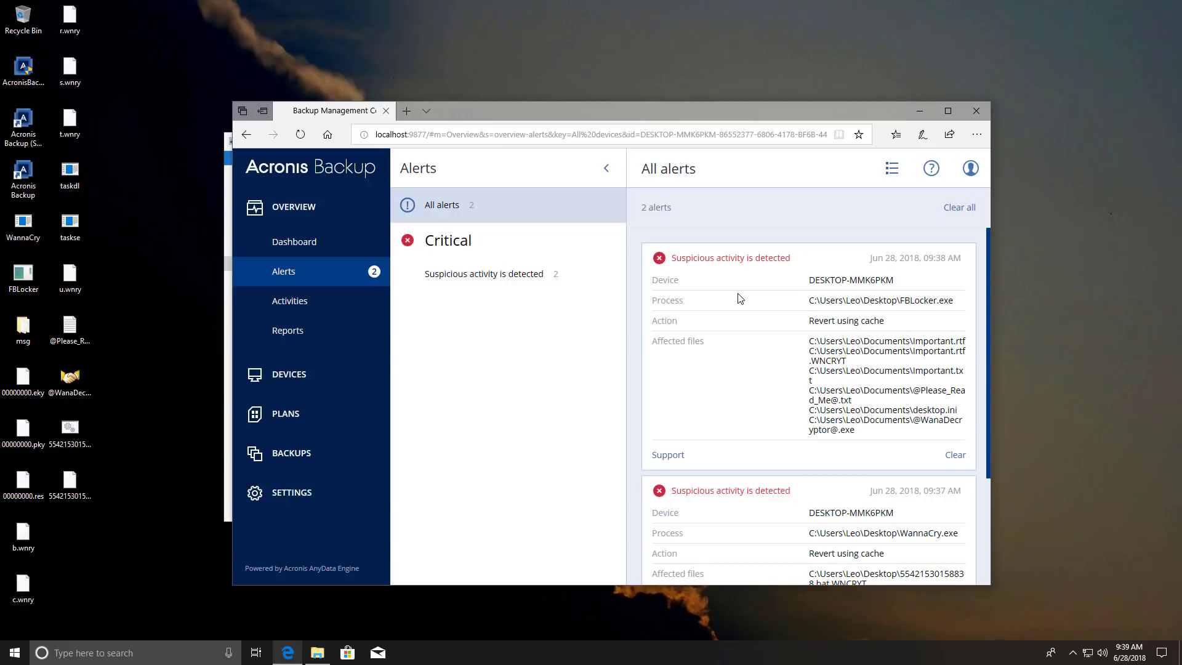
Reopen Important.rtf from Documents to confirm its readable text, then close WordPad and Explorer.
left_click(326, 656)
left_click(274, 248)
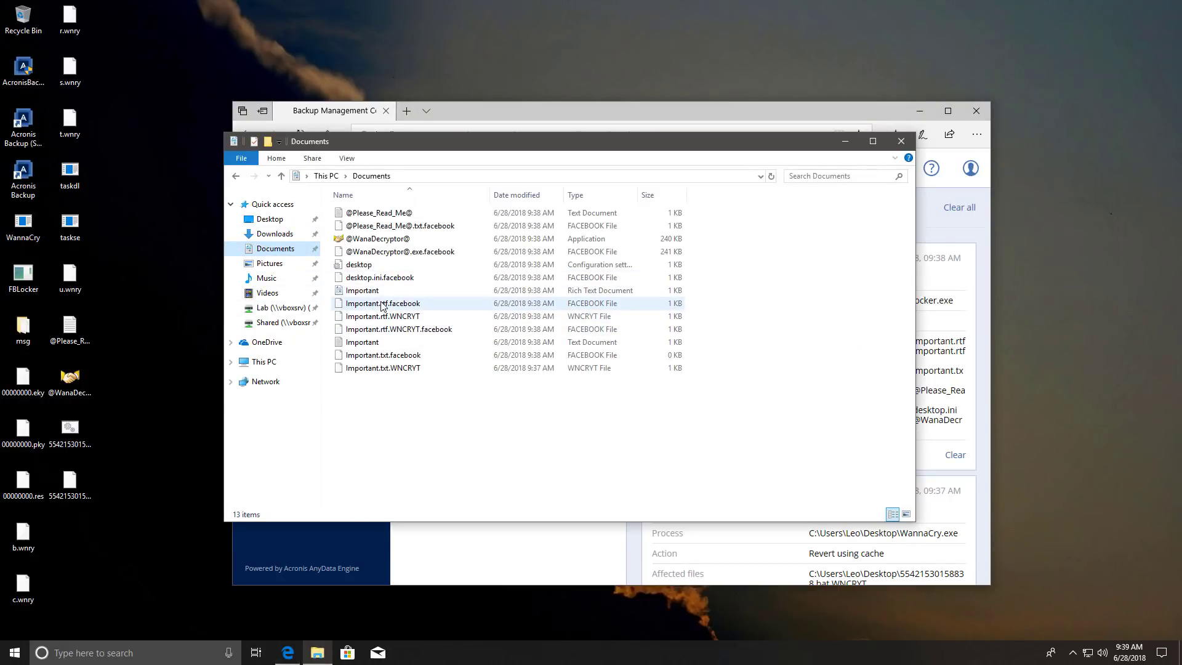
double_click(369, 290)
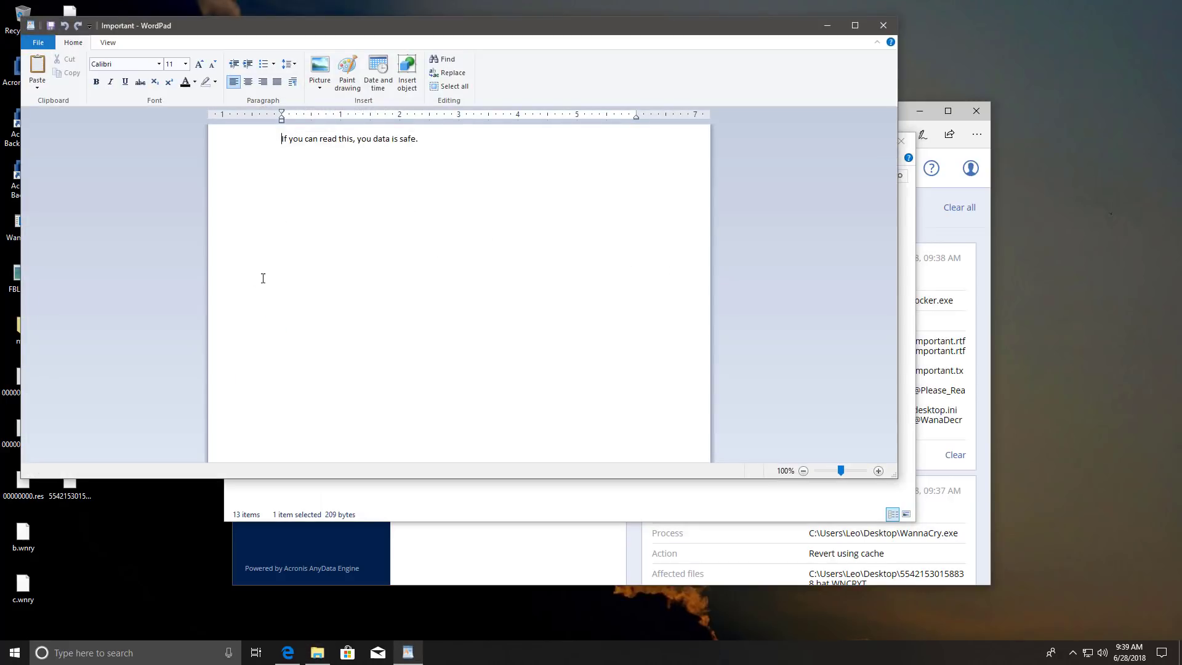
left_click(884, 25)
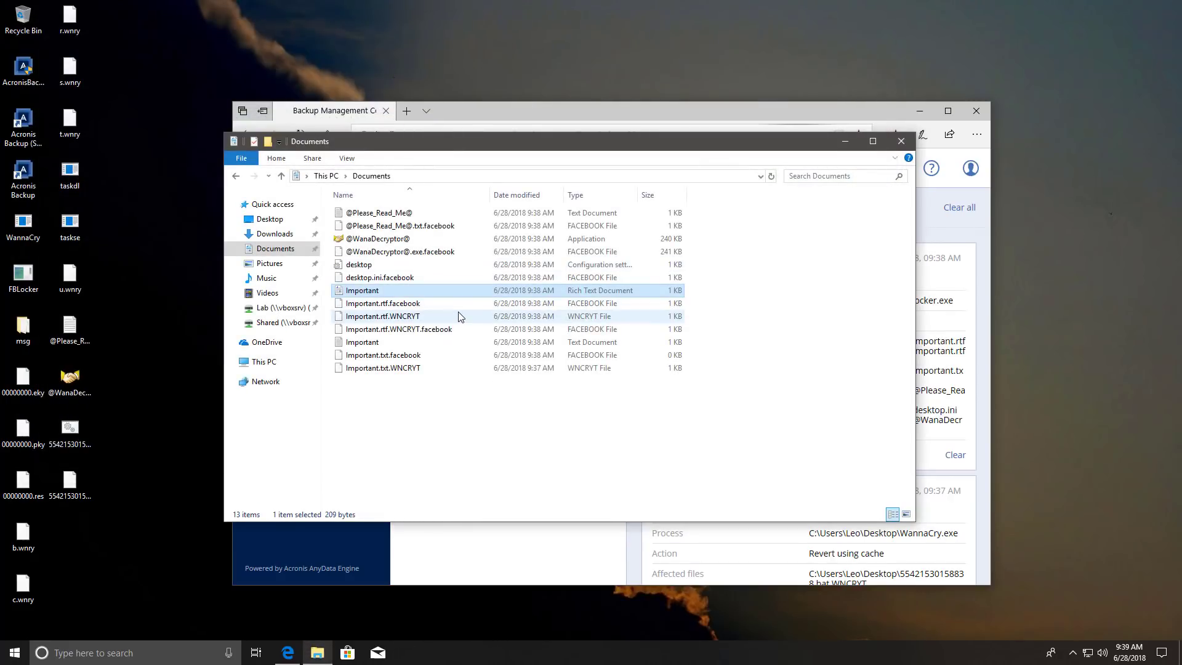
left_click(901, 142)
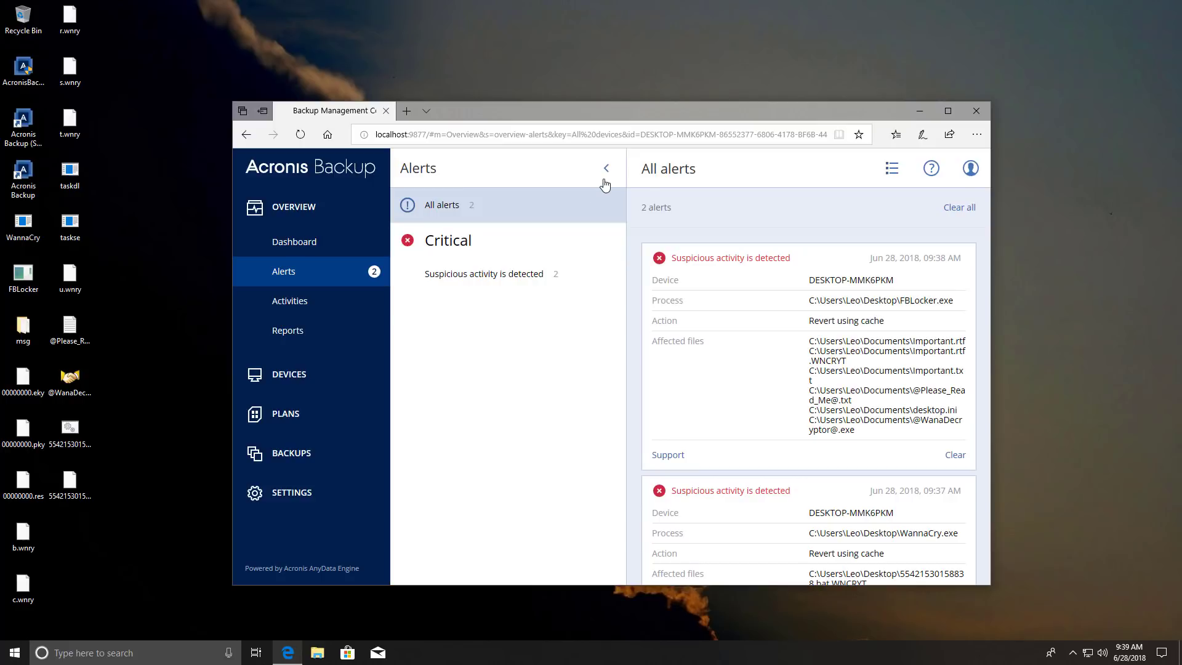